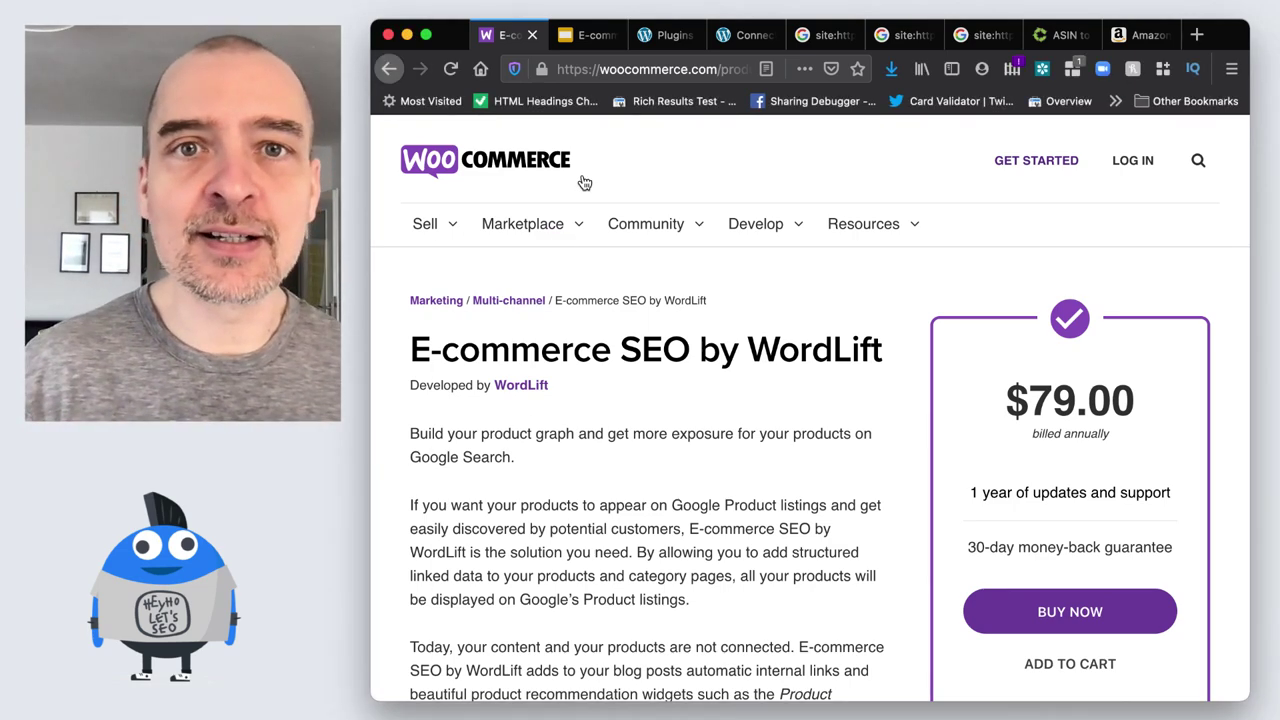
# - Go from the WordLift plugin product page to the Google Slides presentation about the plugin
pyautogui.click(667, 38)
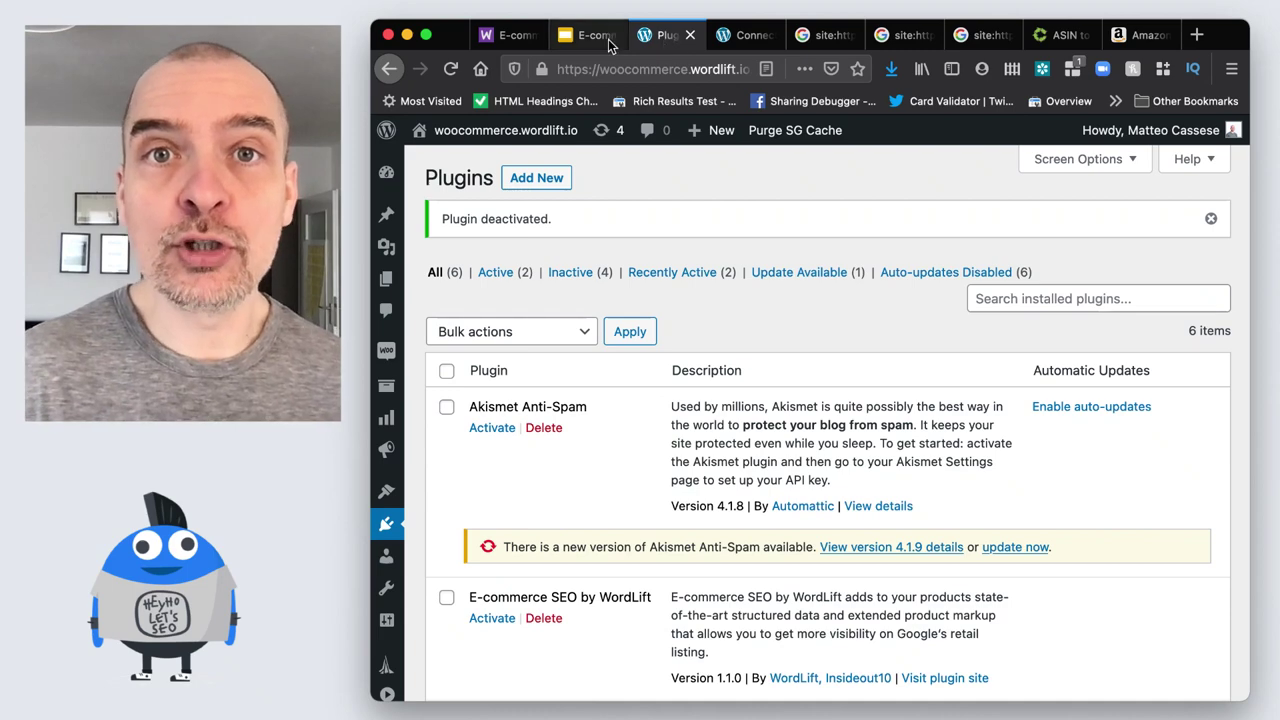
pyautogui.click(508, 36)
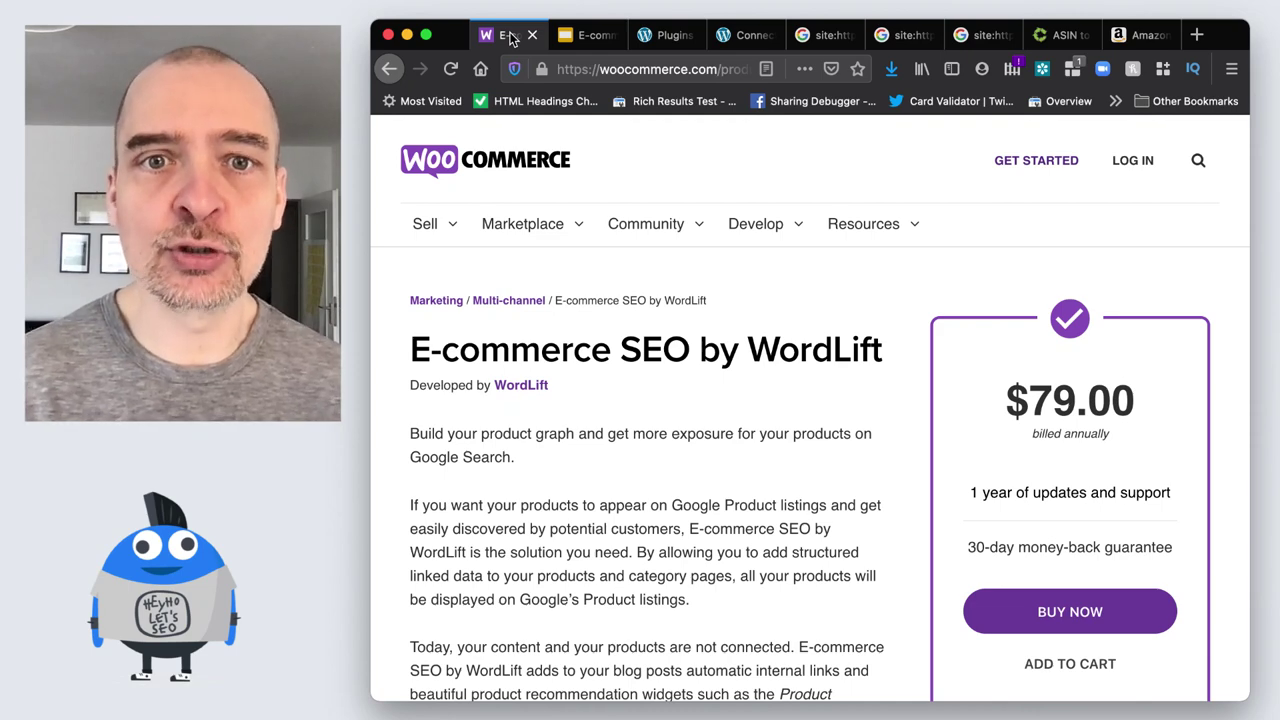
pyautogui.click(590, 38)
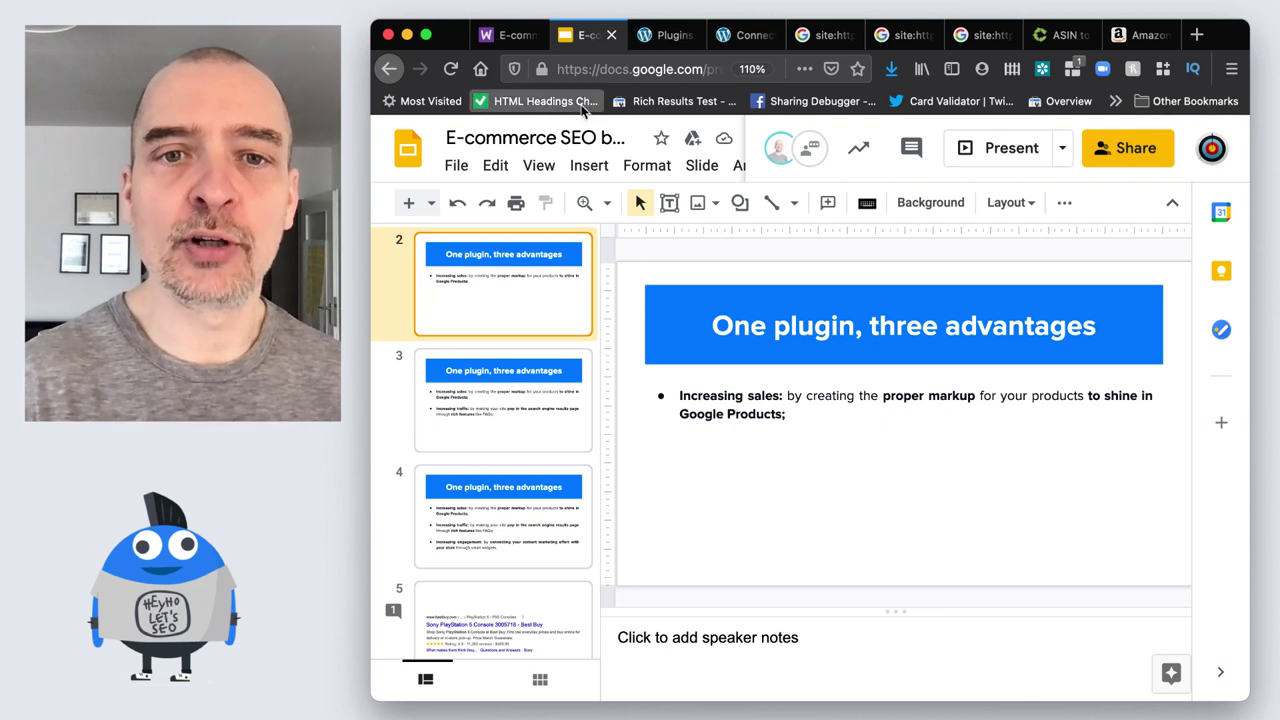
# - View slides 3 and 4 on the second and third advantages, then return to WordPress Plugins
pyautogui.click(534, 437)
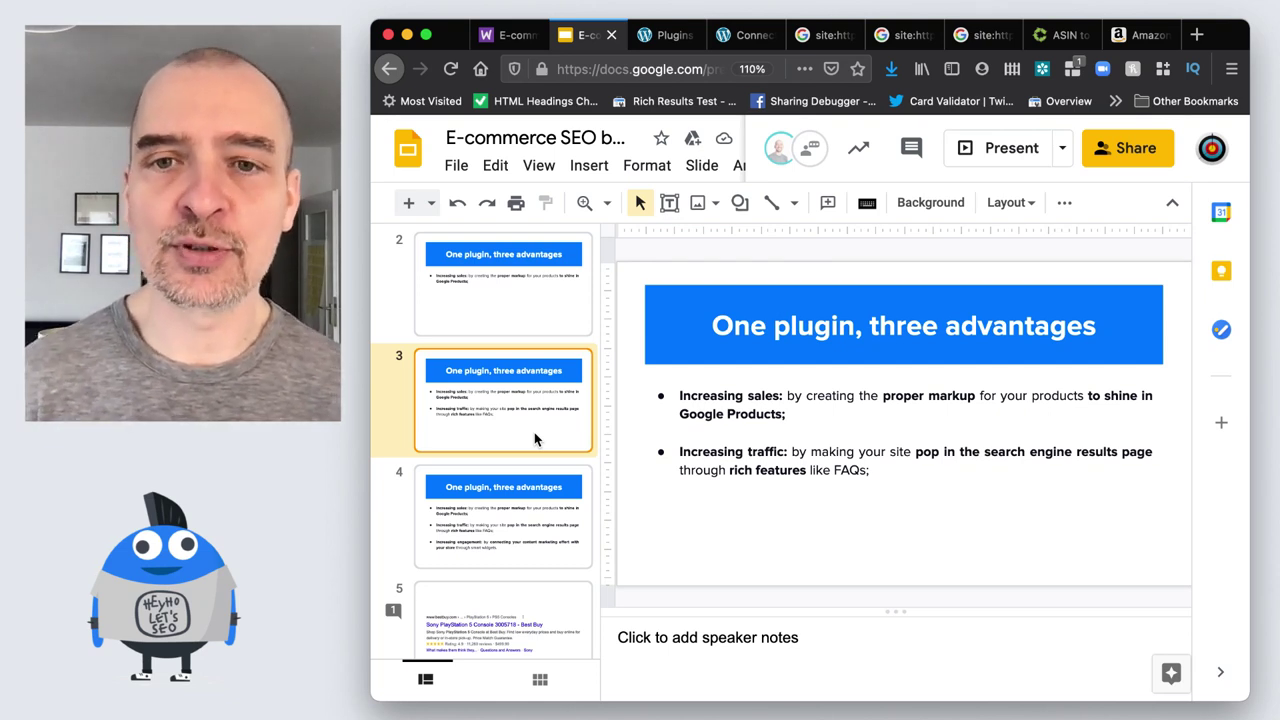
pyautogui.click(519, 518)
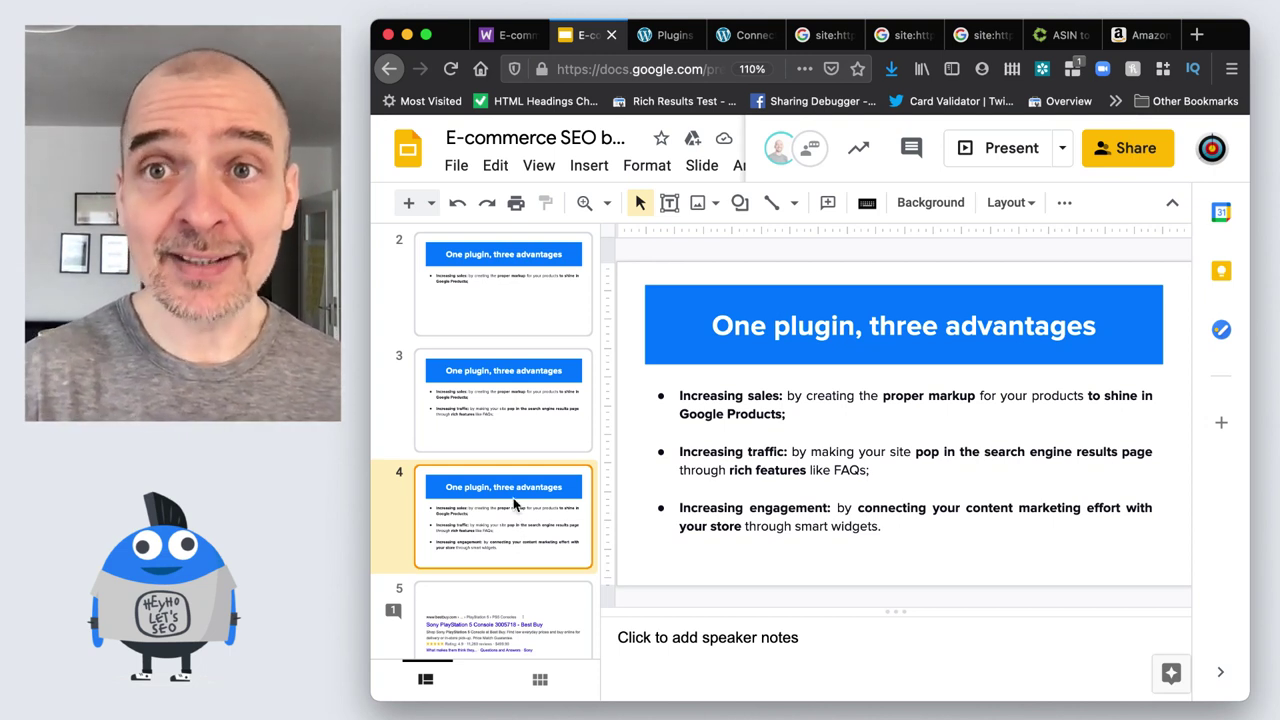
pyautogui.click(667, 36)
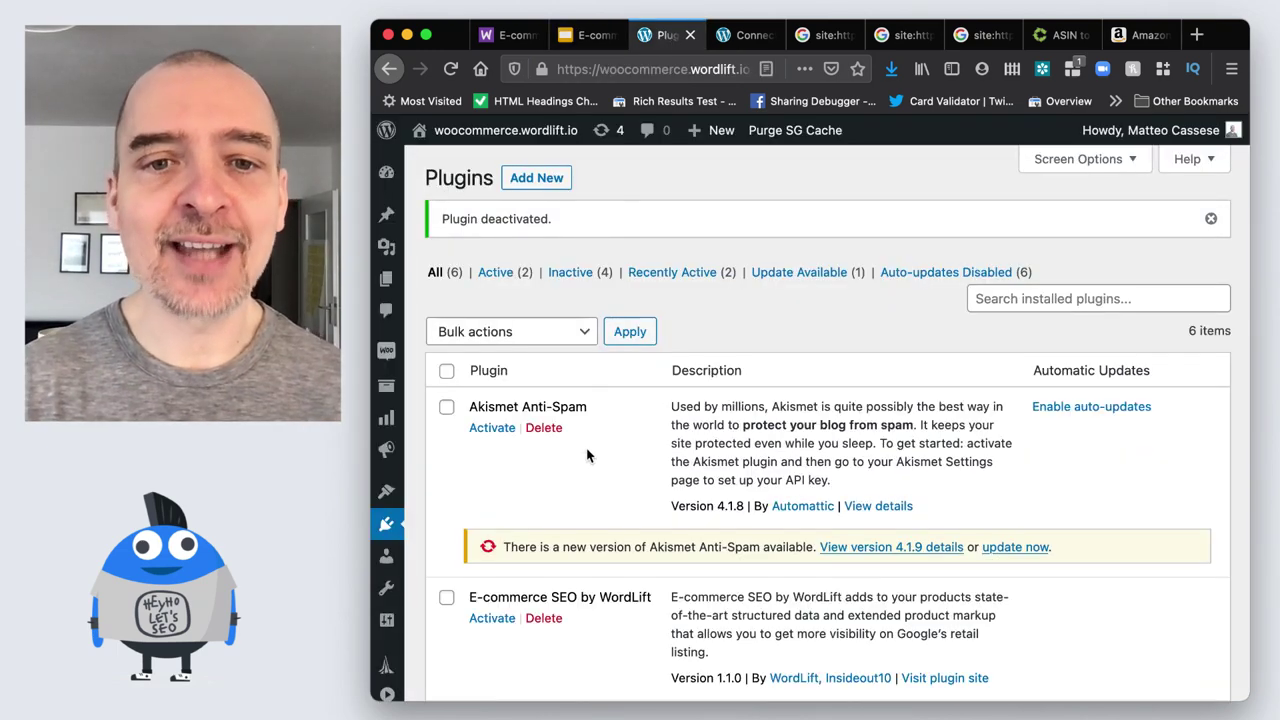
# - Activate E-commerce SEO by WordLift in the Plugins list and start its setup wizard
pyautogui.scroll(-2, 586, 450)
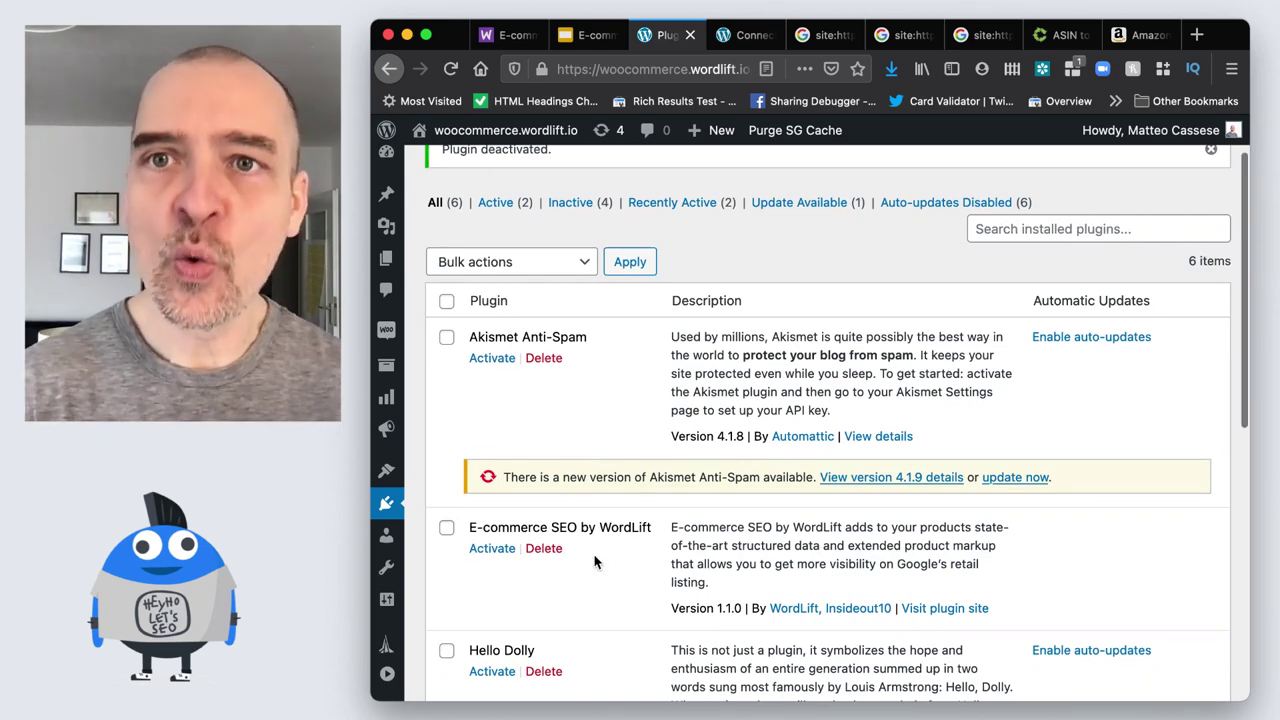
pyautogui.scroll(-1, 594, 560)
pyautogui.click(491, 536)
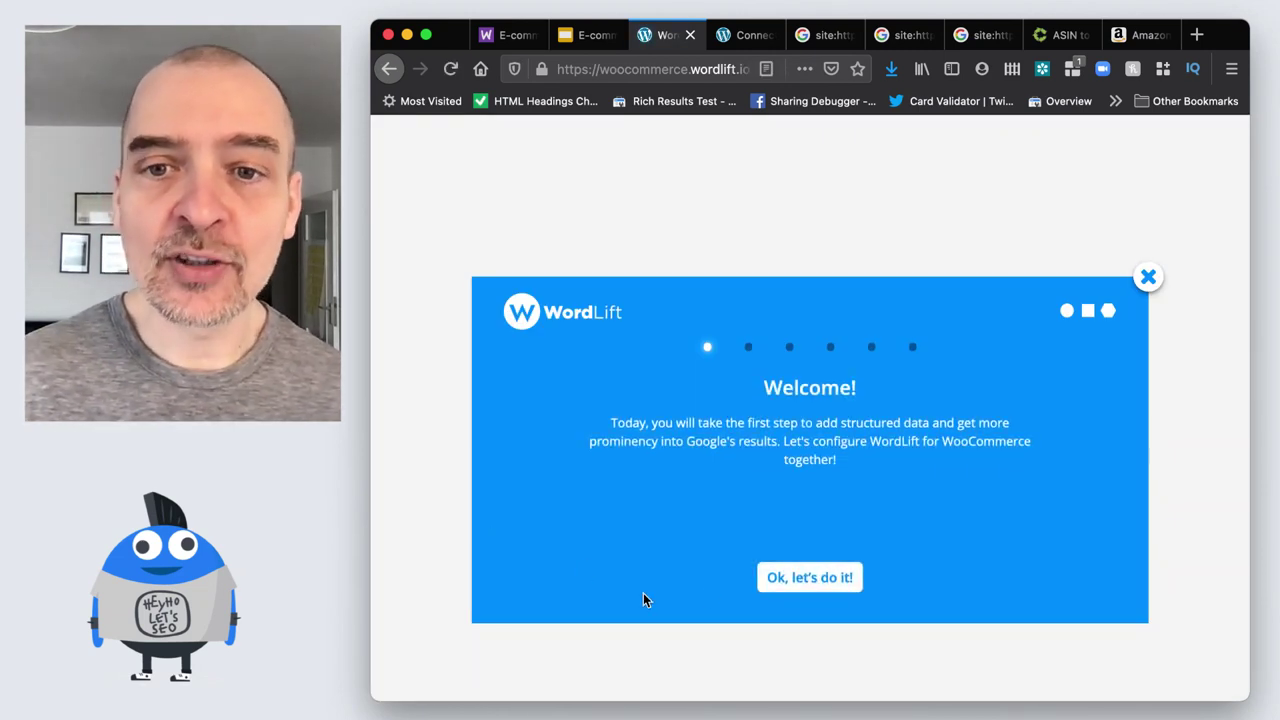
pyautogui.click(805, 588)
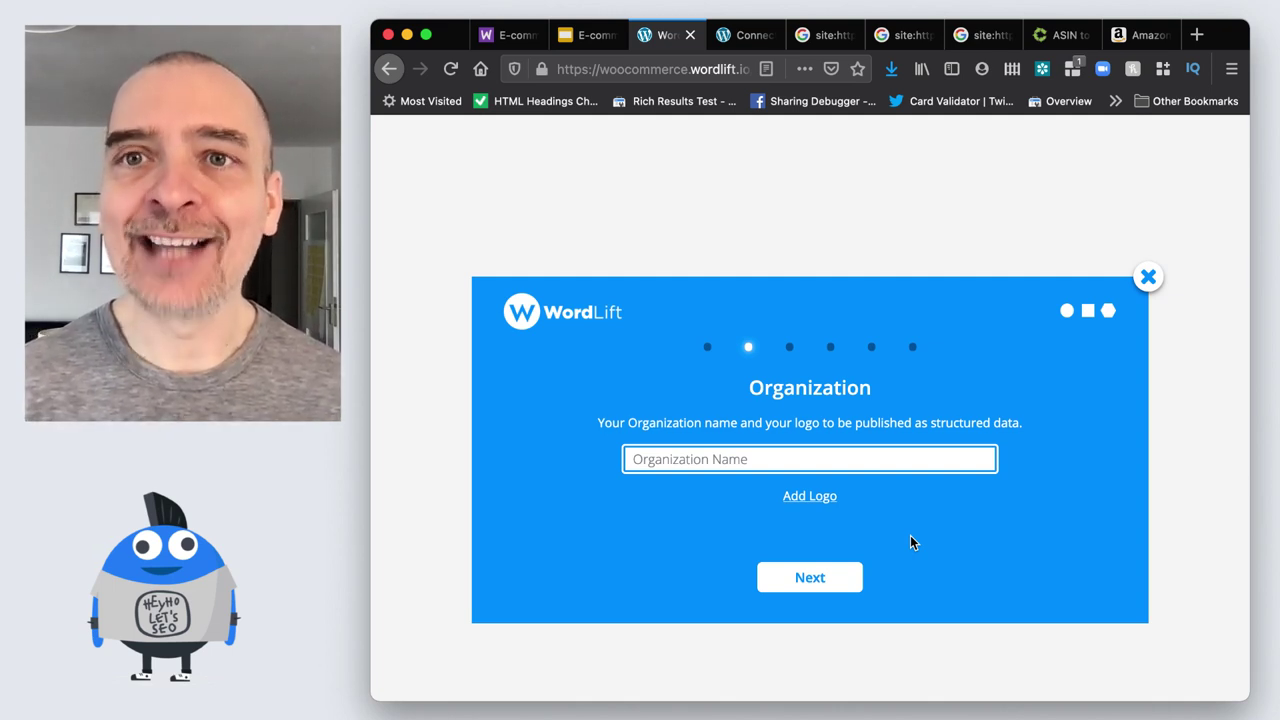
# - Enter 'Test Store' as organization name, use the pennant image as logo, and continue past the Pro promotion
pyautogui.click(749, 464)
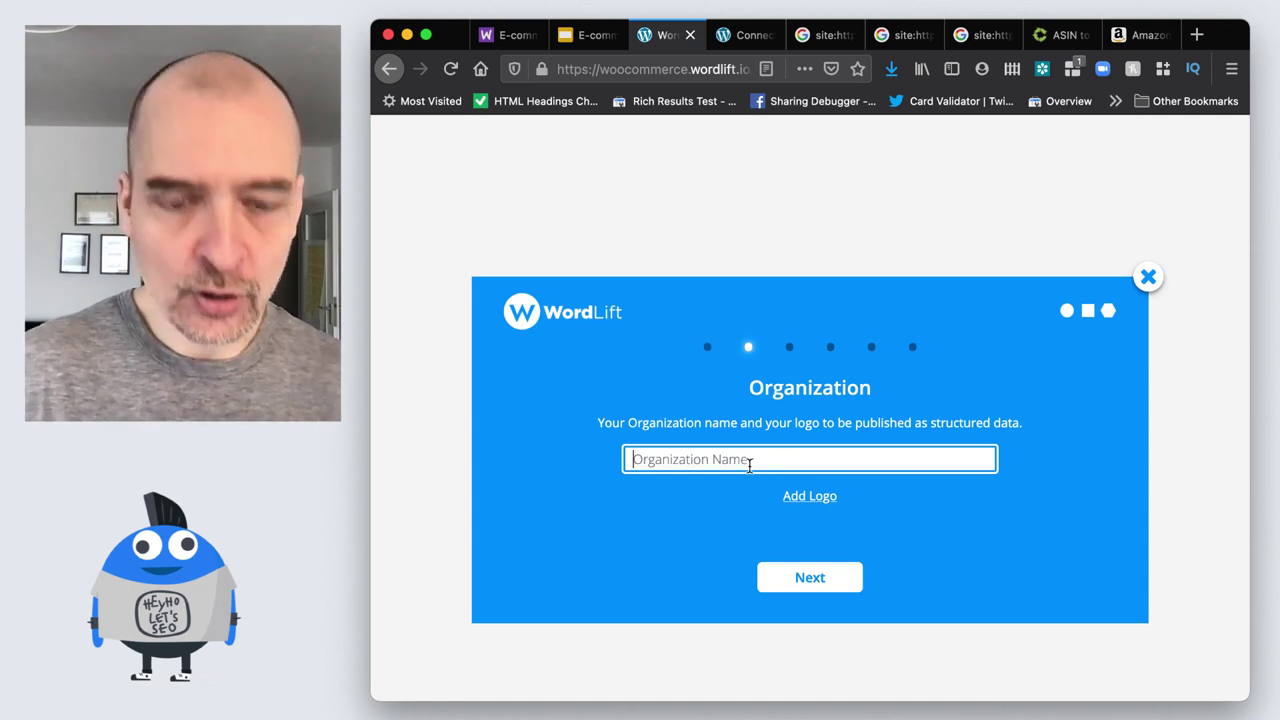
pyautogui.write('Test Store')
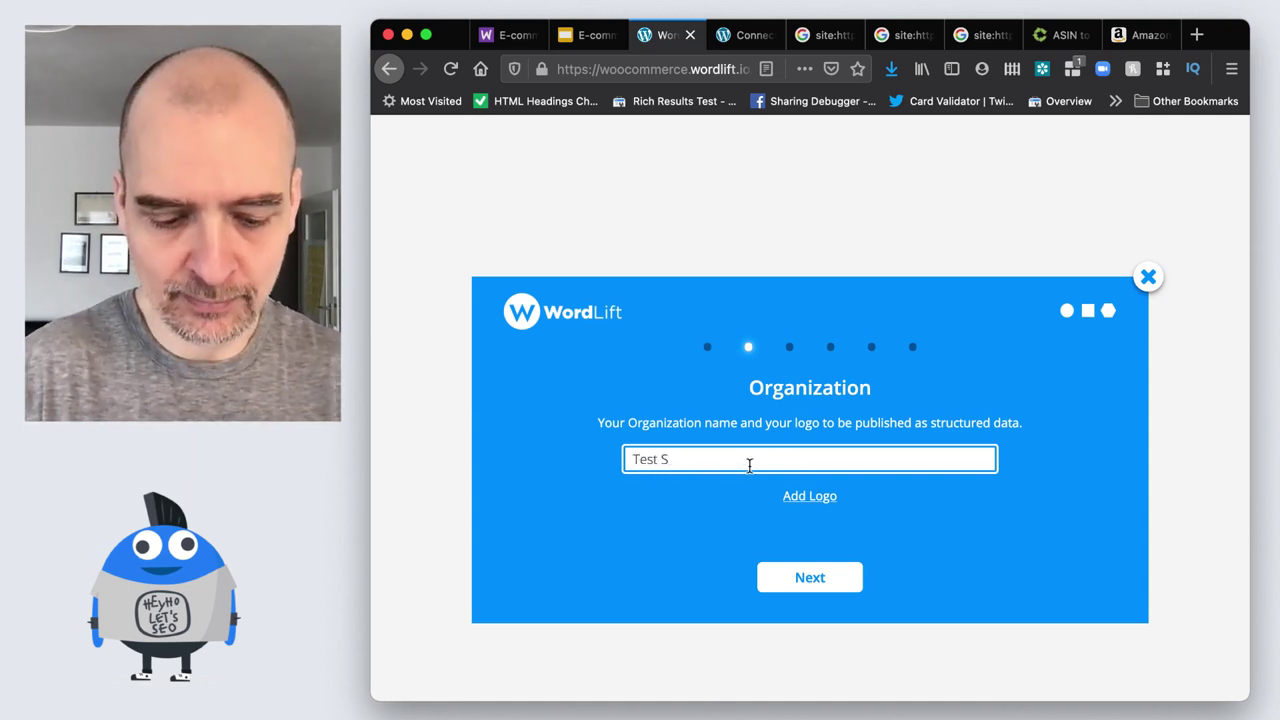
pyautogui.click(812, 497)
pyautogui.click(480, 378)
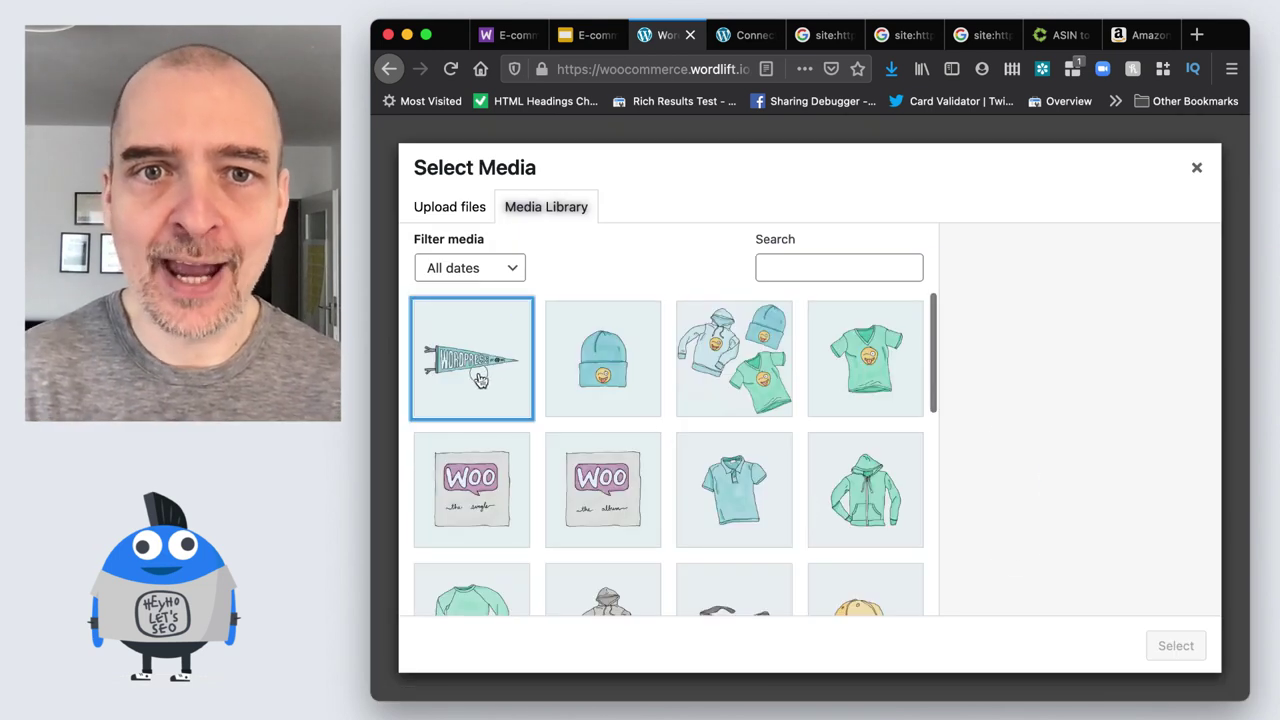
pyautogui.click(1176, 646)
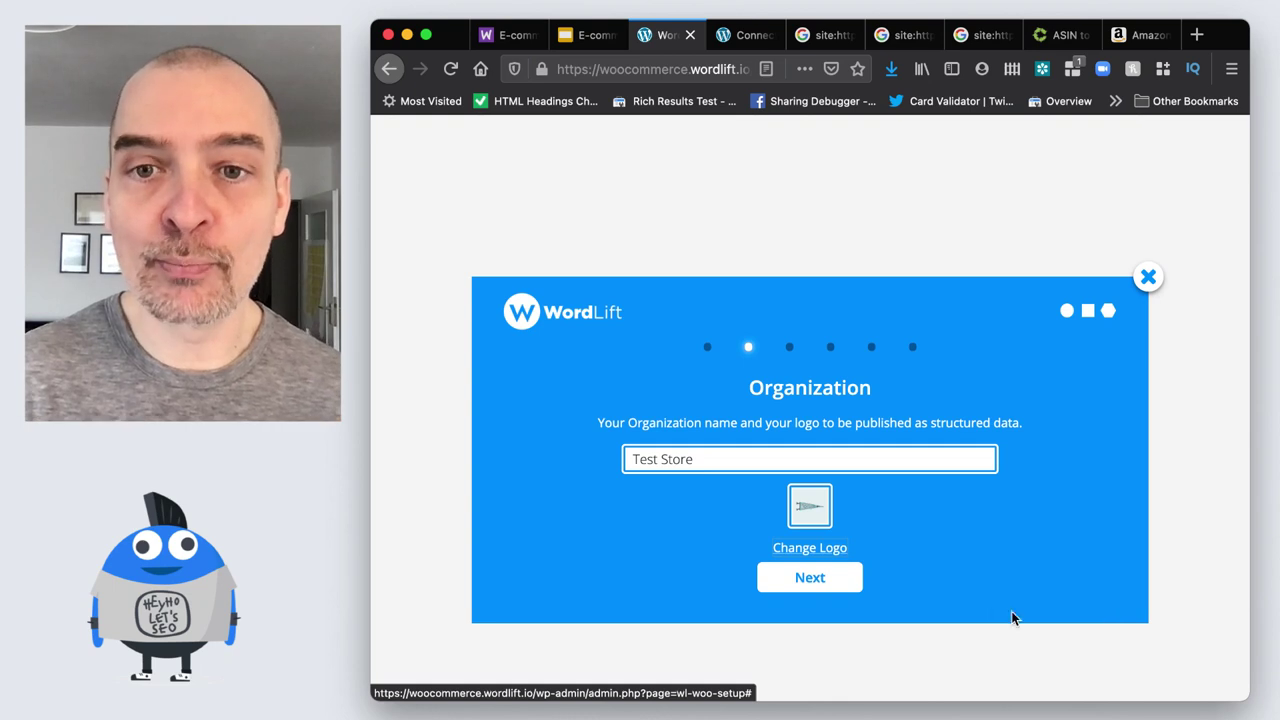
pyautogui.click(816, 582)
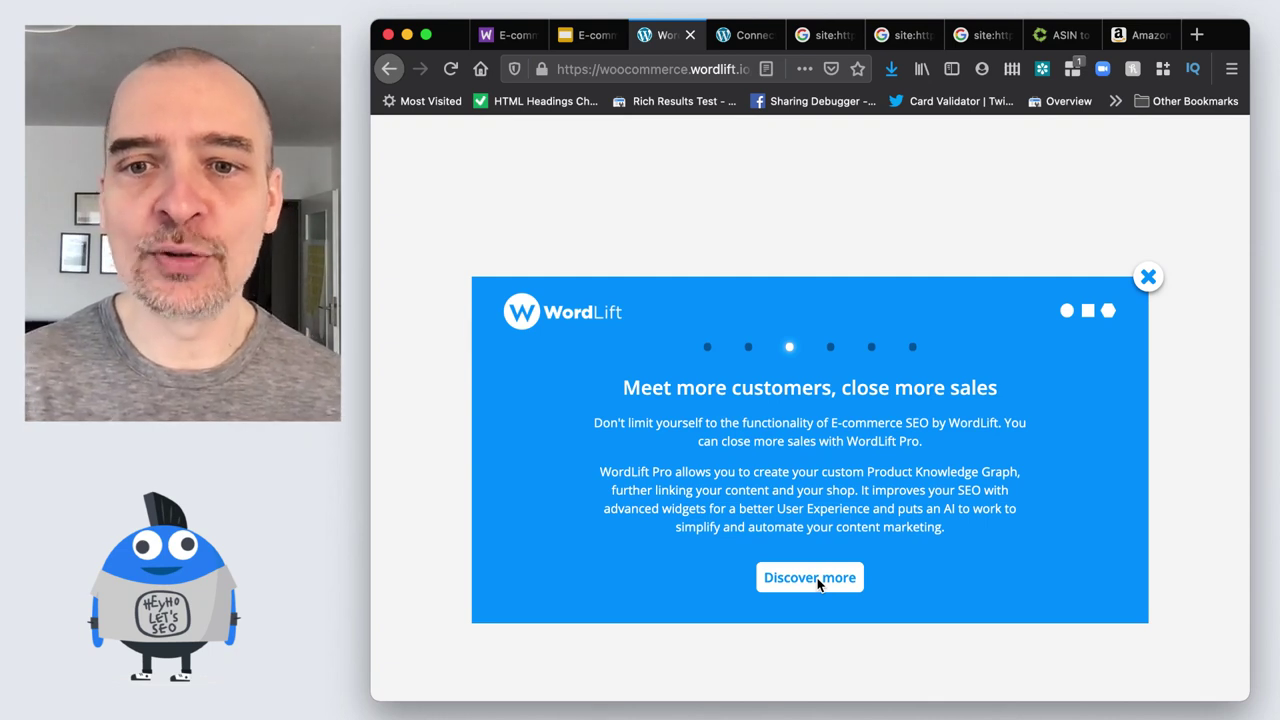
pyautogui.click(810, 582)
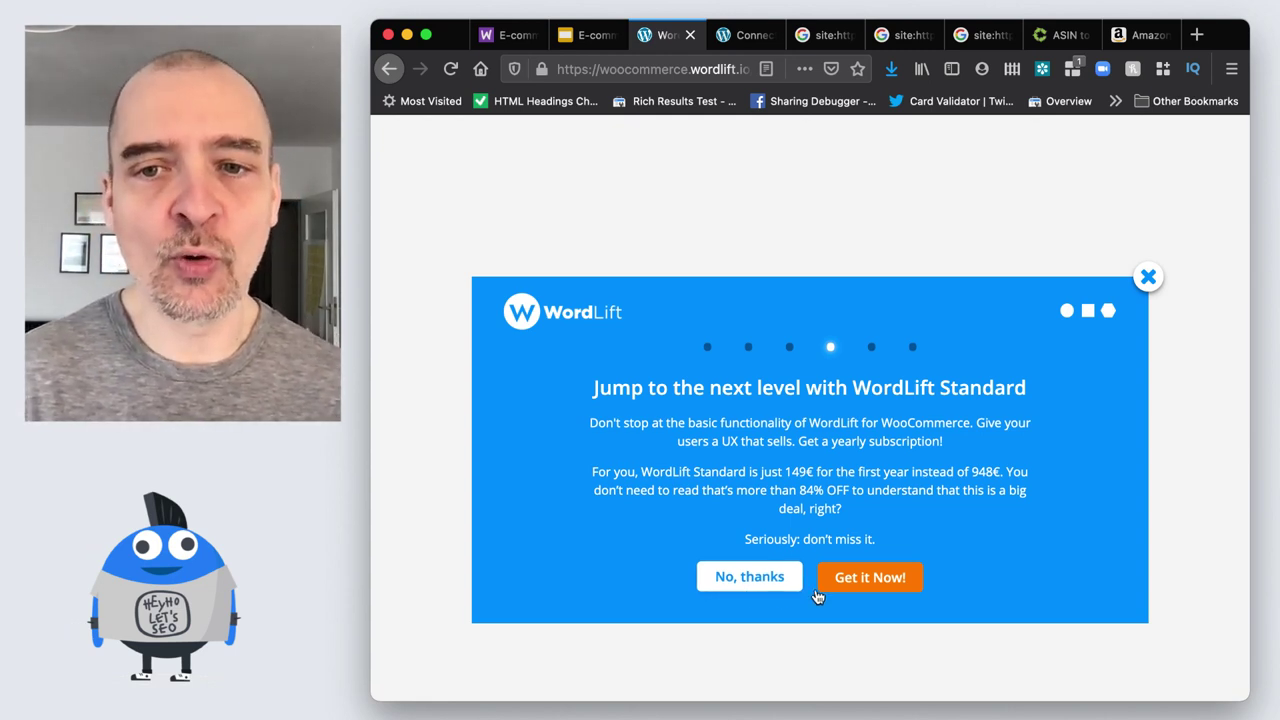
# - Decline WordLift Standard, subscribe to the e-commerce SEO tips course, and close the wizard
pyautogui.click(756, 588)
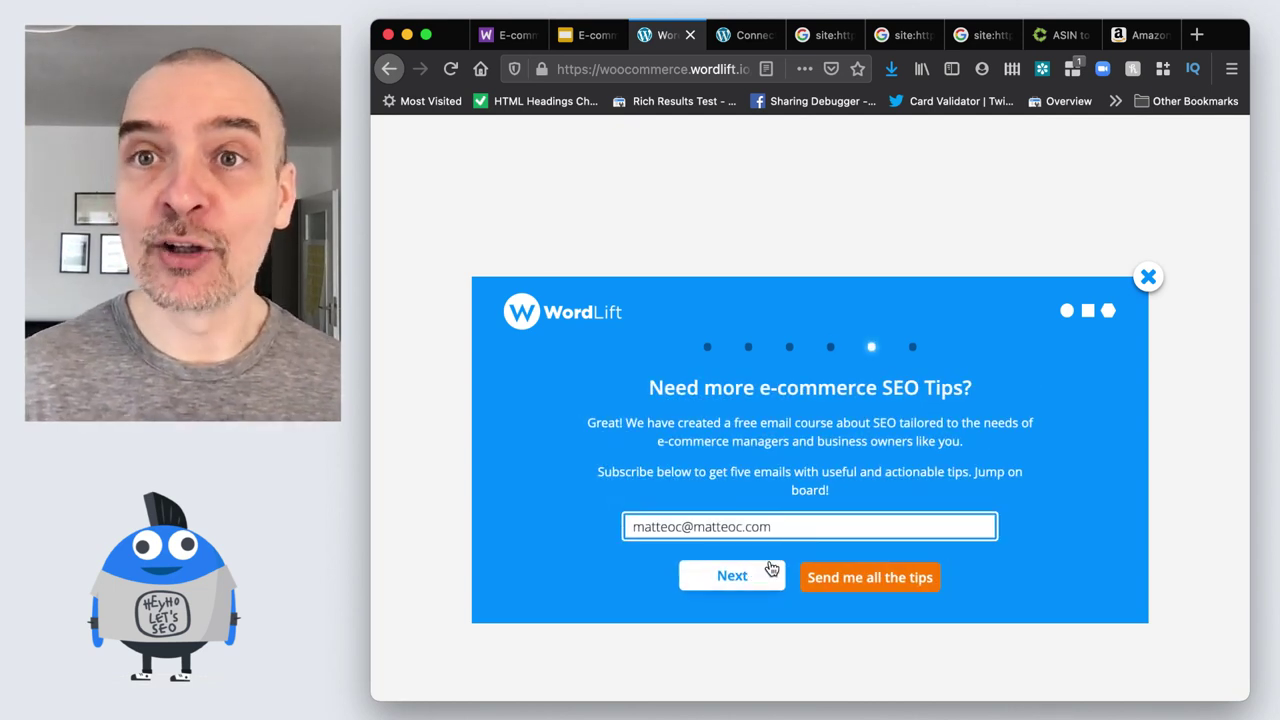
pyautogui.click(882, 589)
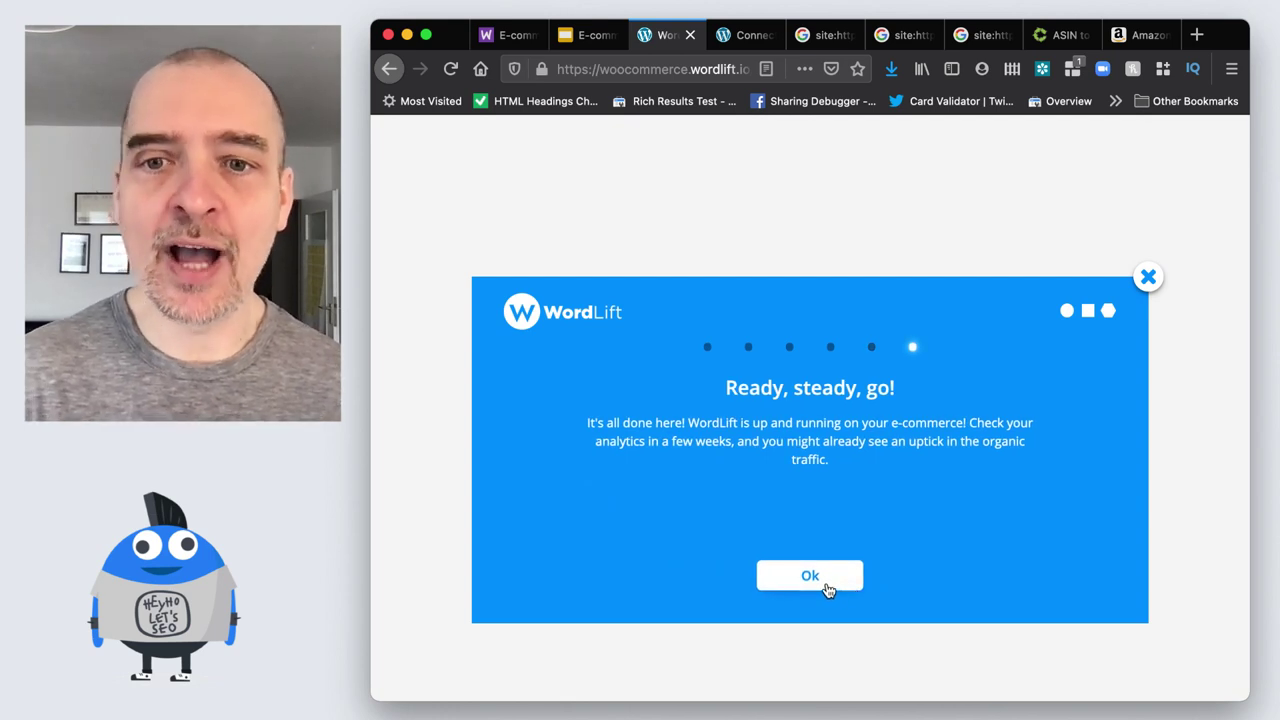
pyautogui.click(828, 589)
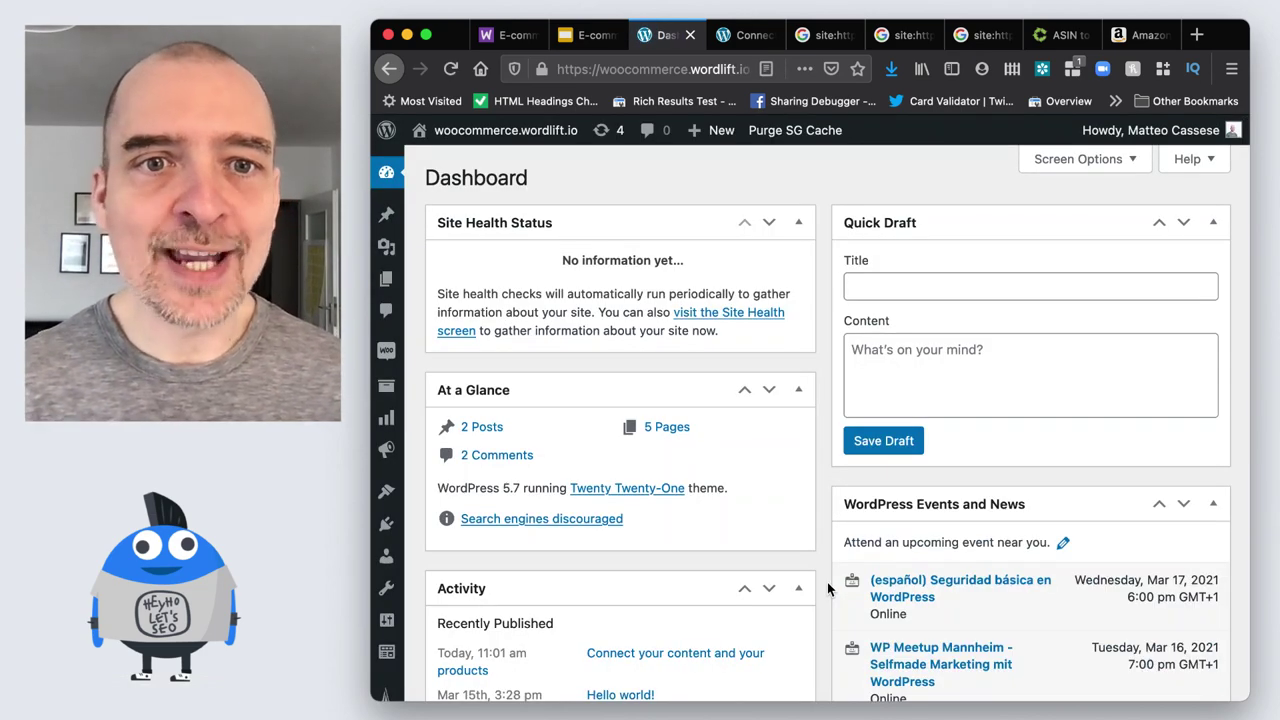
# - Open Hoodie with Zipper from the All Products list for editing
pyautogui.moveTo(385, 395)
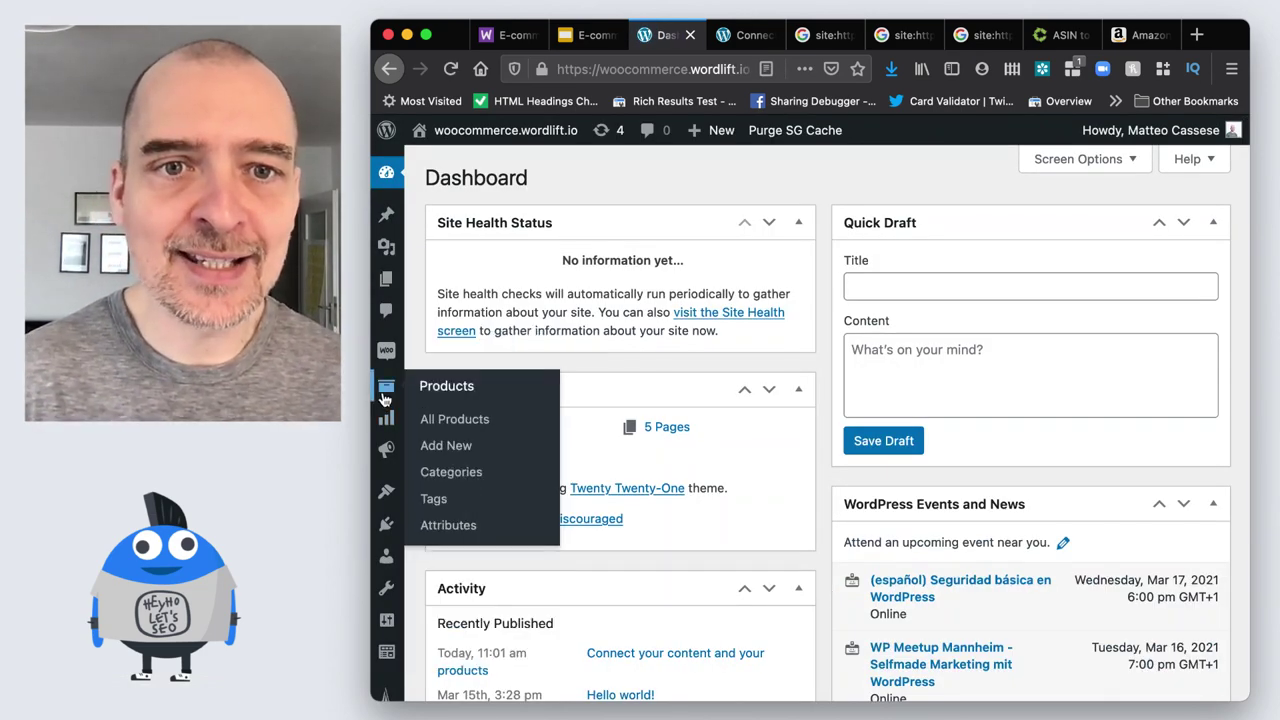
pyautogui.click(457, 421)
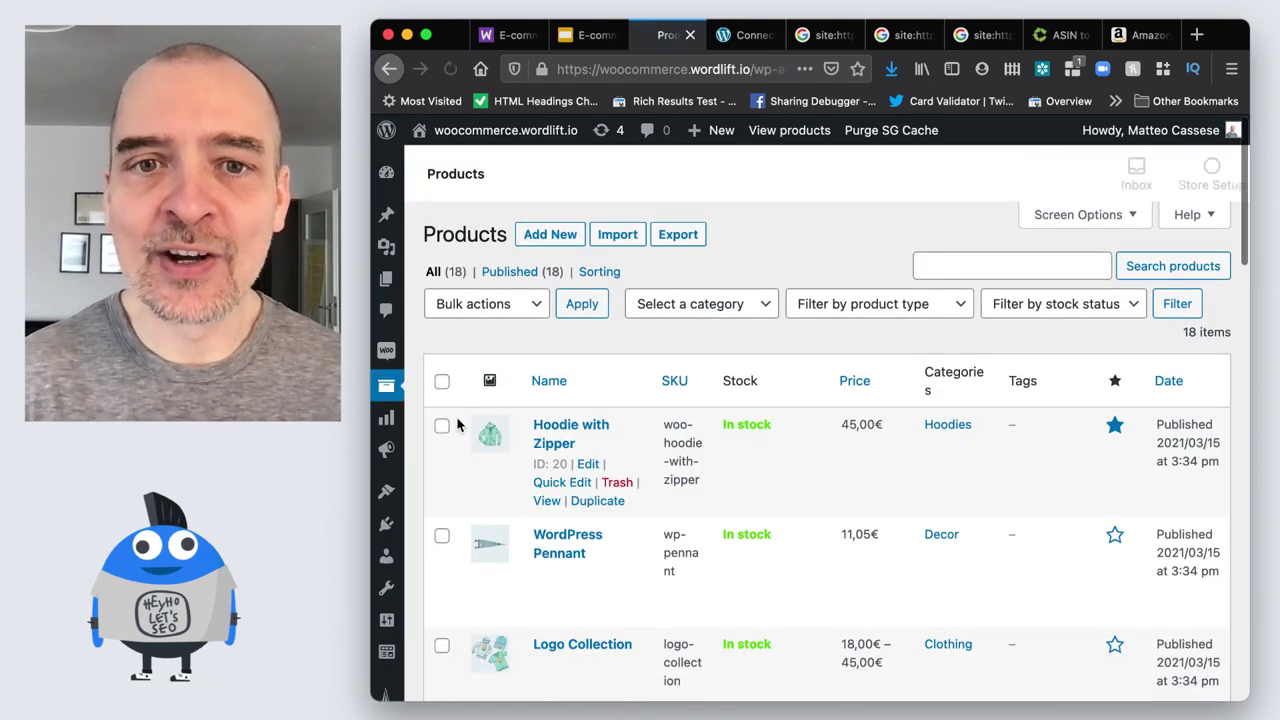
pyautogui.scroll(-1, 524, 458)
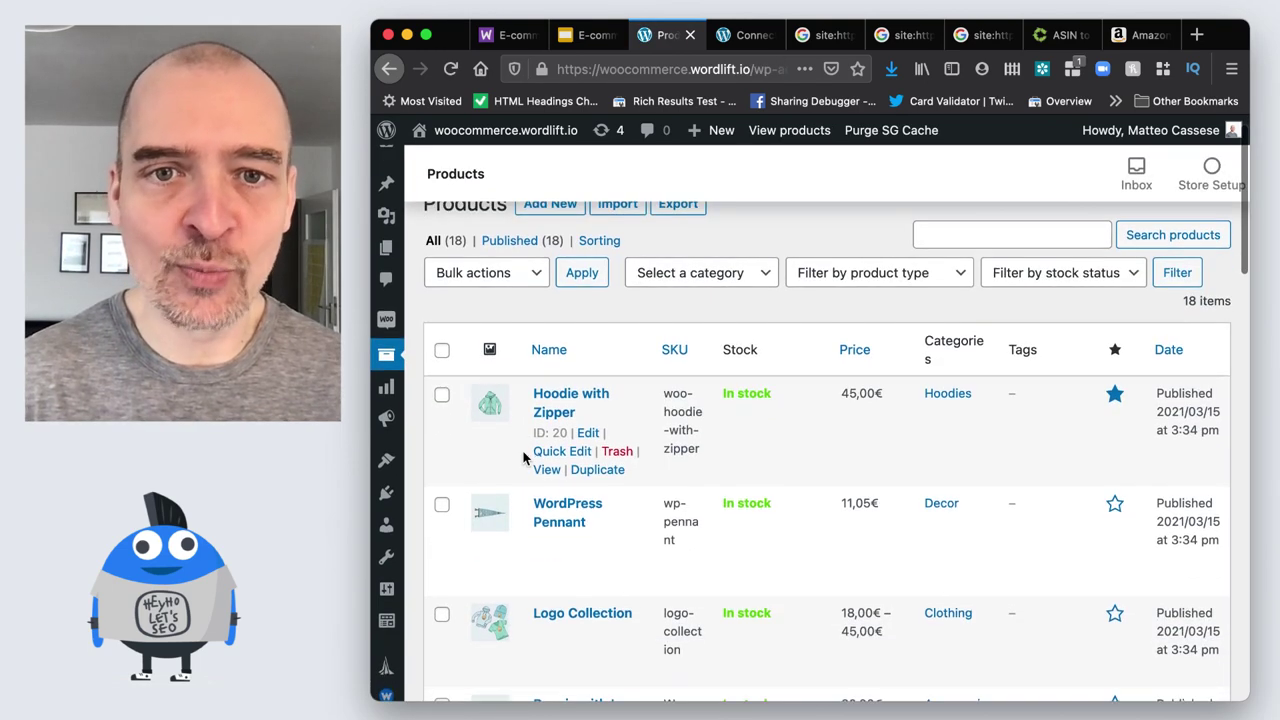
pyautogui.click(587, 434)
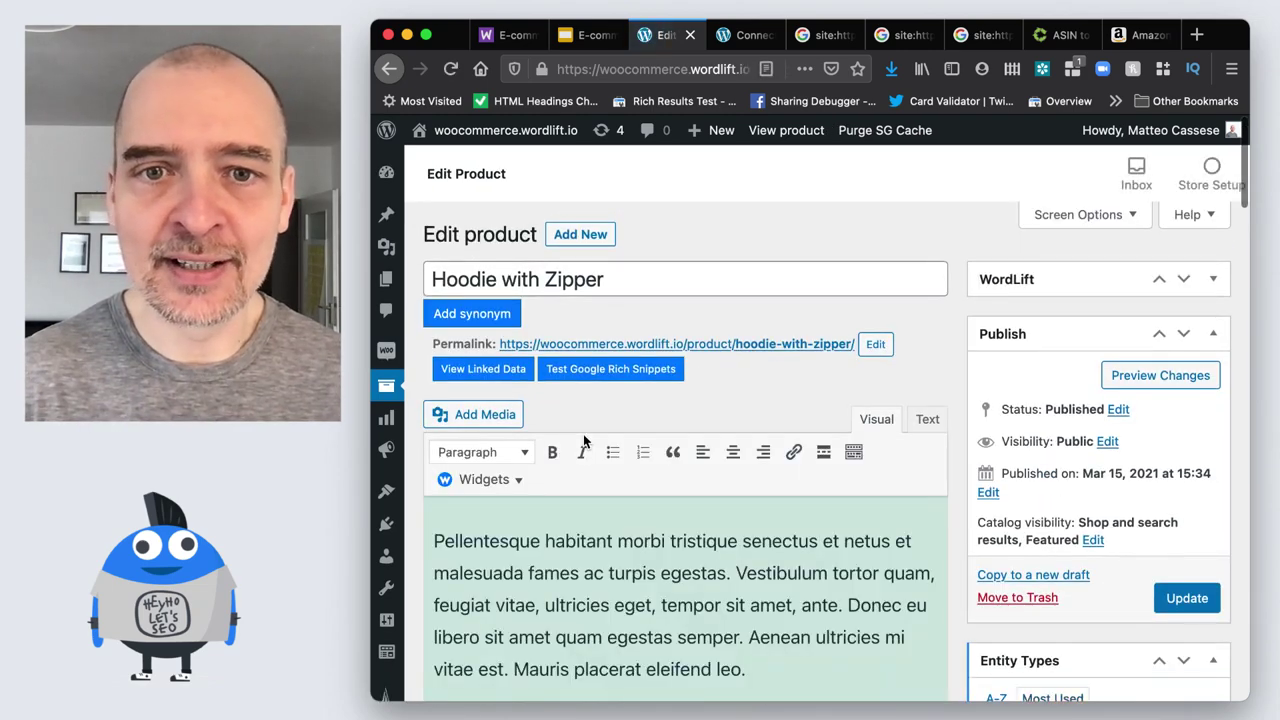
pyautogui.scroll(-5, 611, 418)
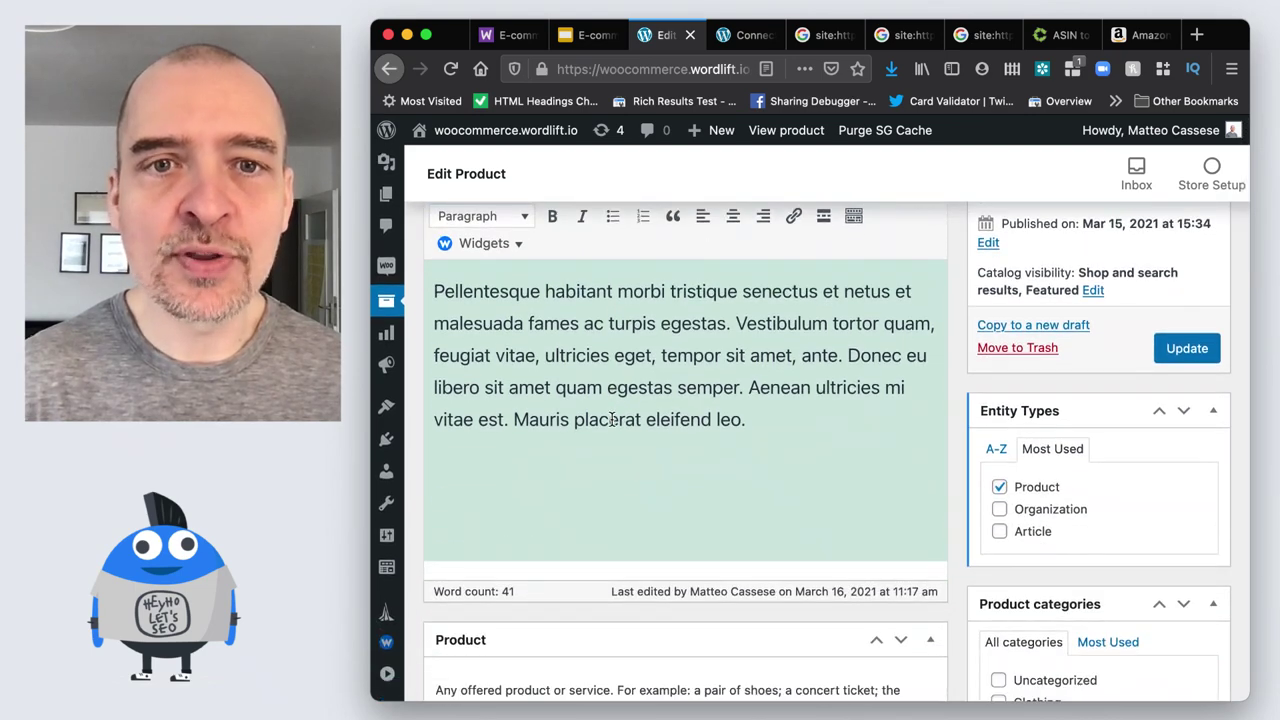
pyautogui.scroll(1, 611, 418)
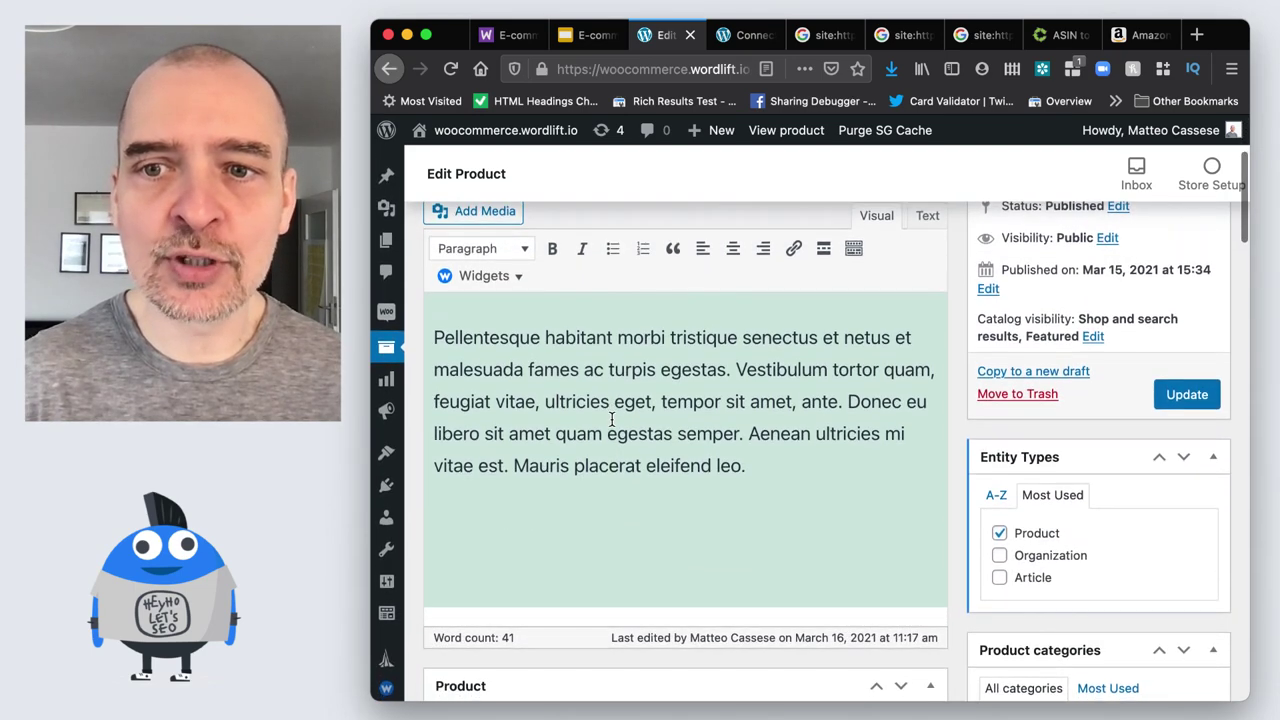
pyautogui.scroll(-8, 611, 418)
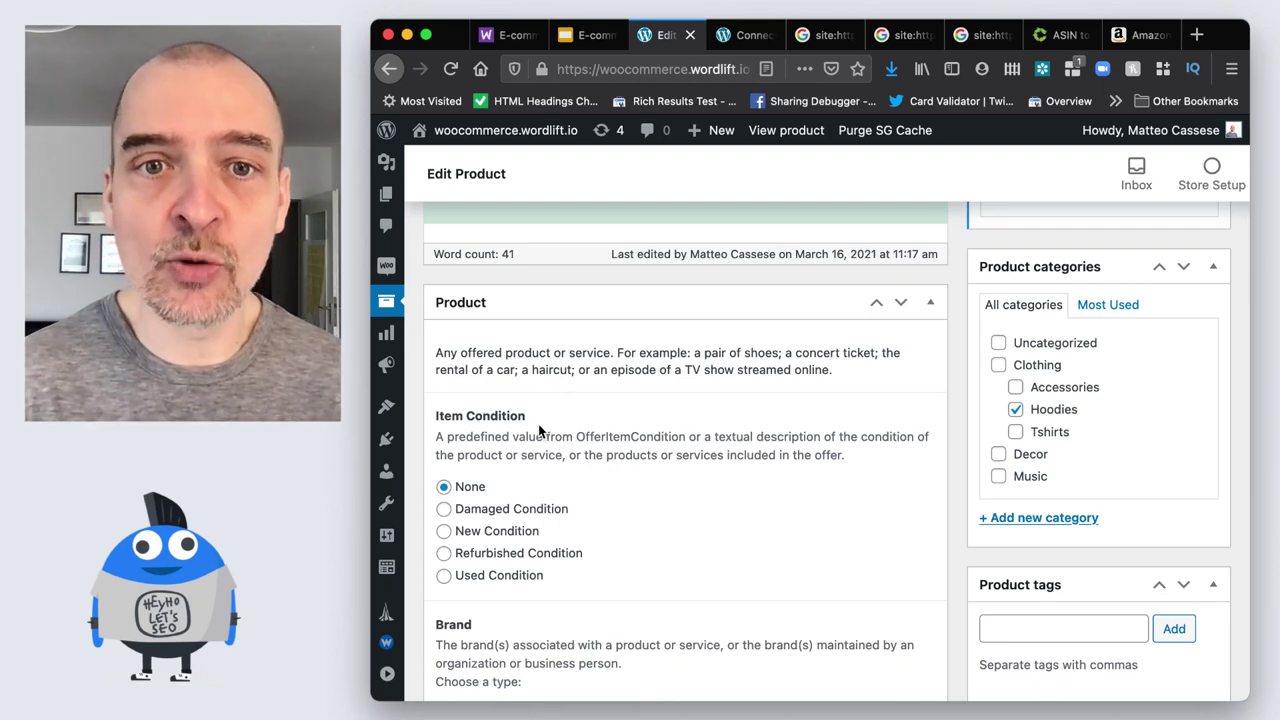
pyautogui.scroll(-2, 535, 435)
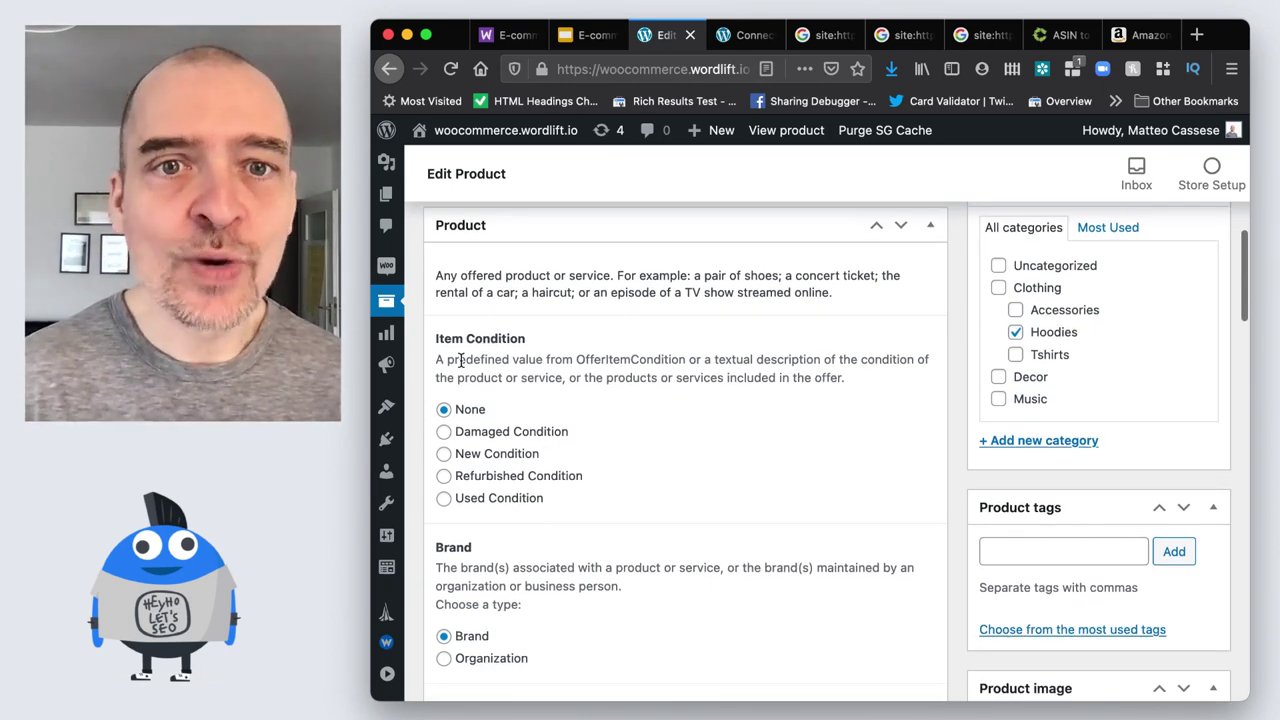
# - Set the item condition to New Condition and the brand to Nike
pyautogui.click(502, 465)
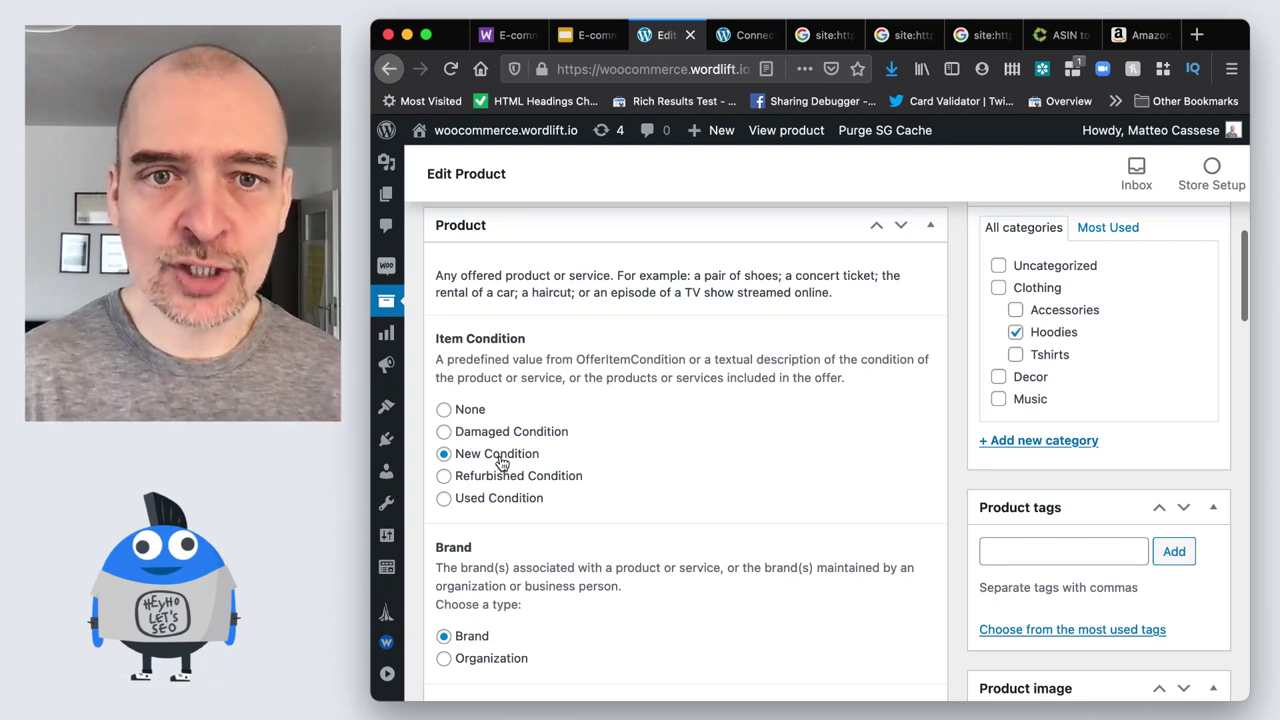
pyautogui.scroll(-5, 590, 524)
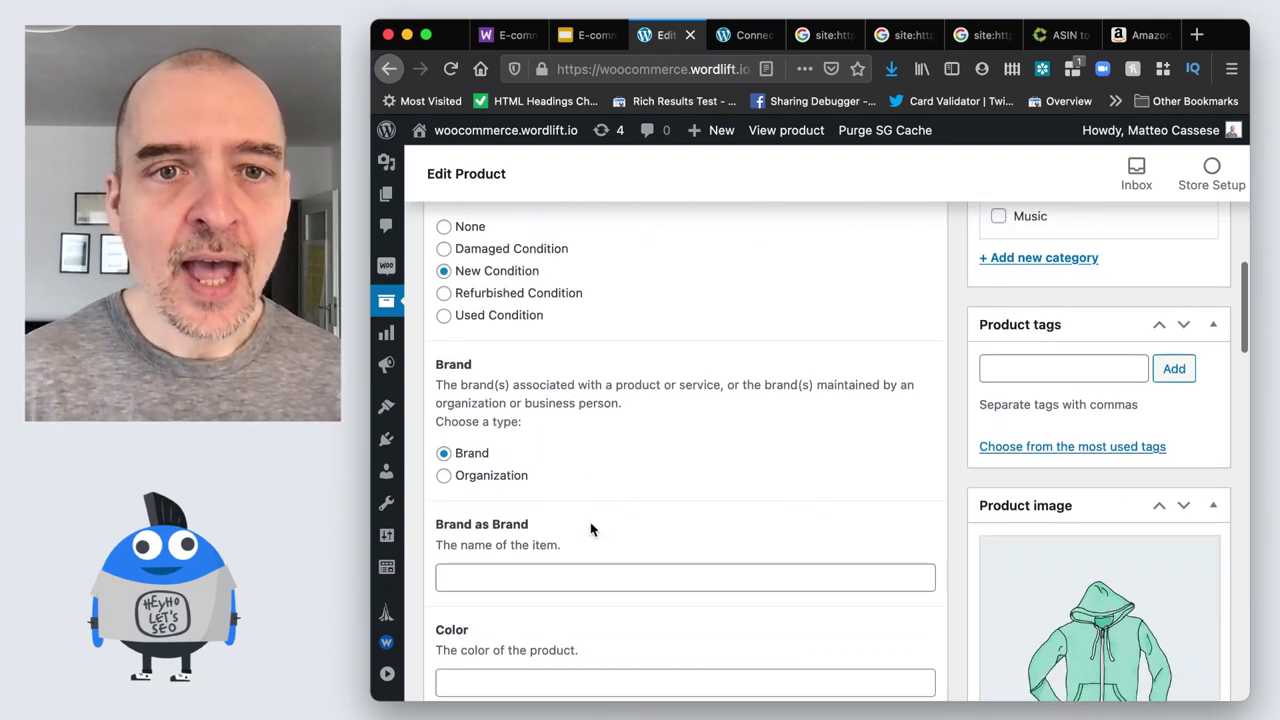
pyautogui.click(468, 577)
pyautogui.click(468, 577)
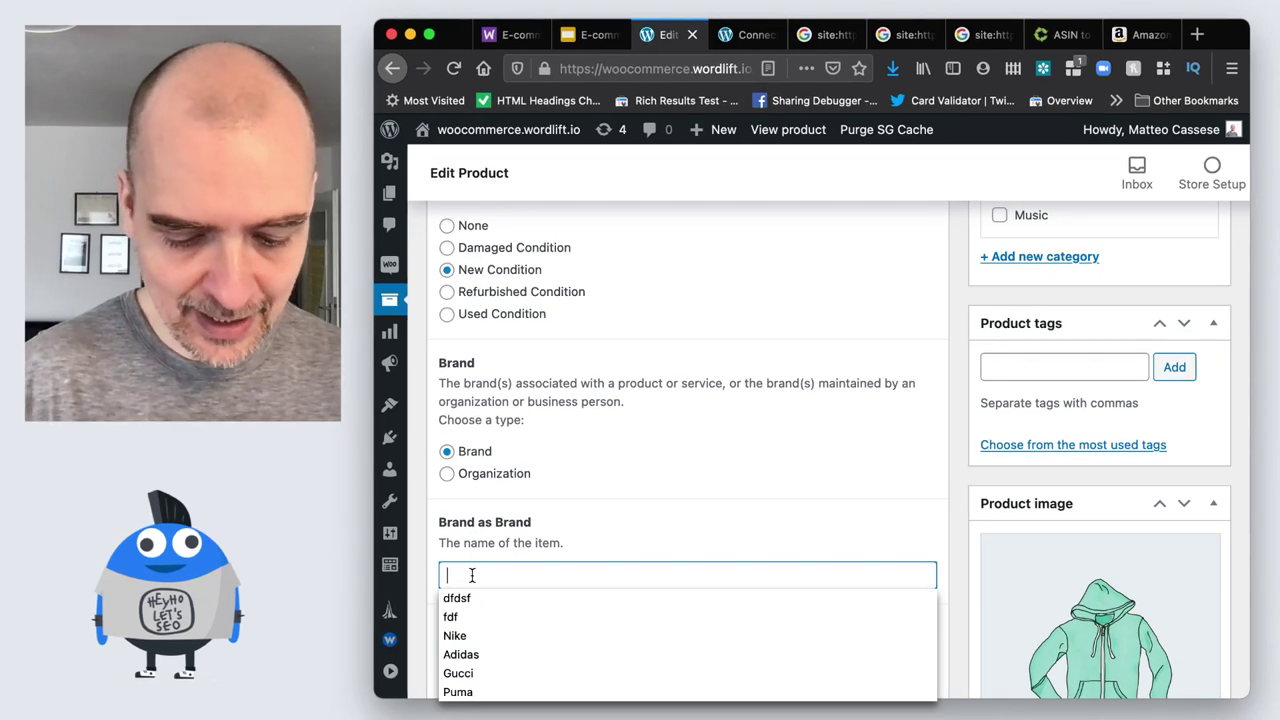
pyautogui.write('Nike')
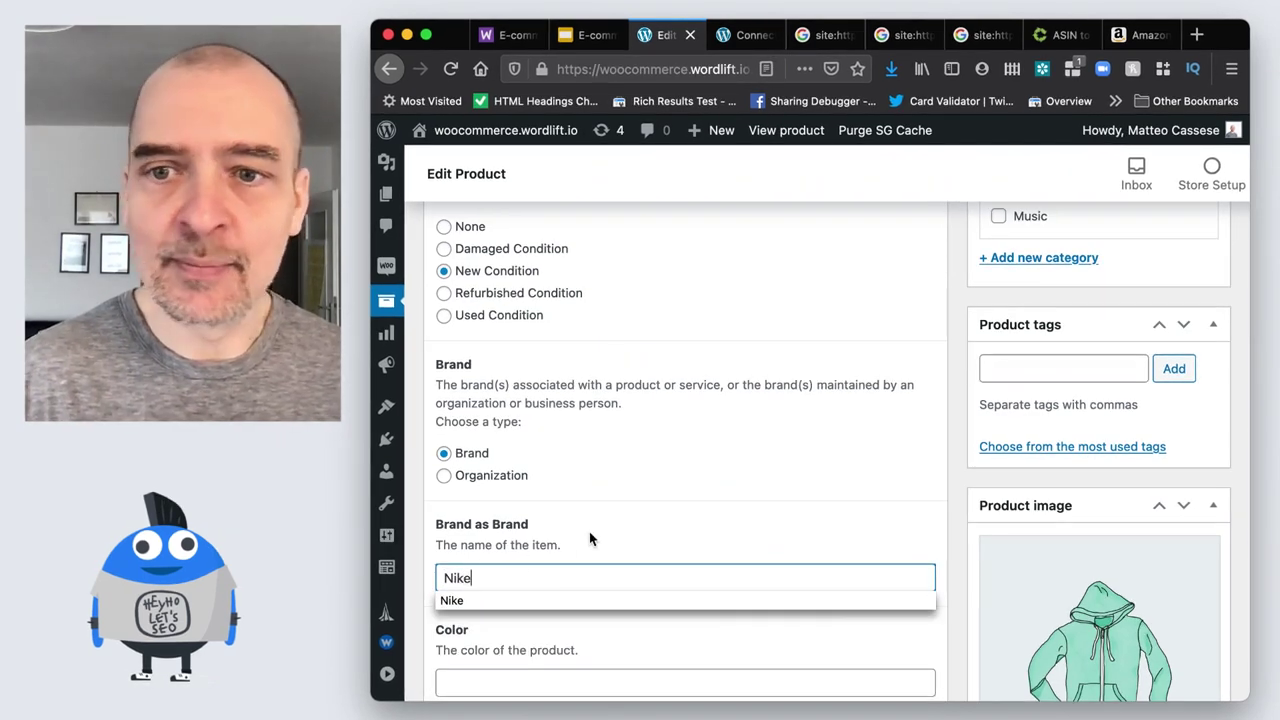
pyautogui.press('super+a')
# - Enter Black in the product's Color schema field
pyautogui.scroll(-3, 591, 539)
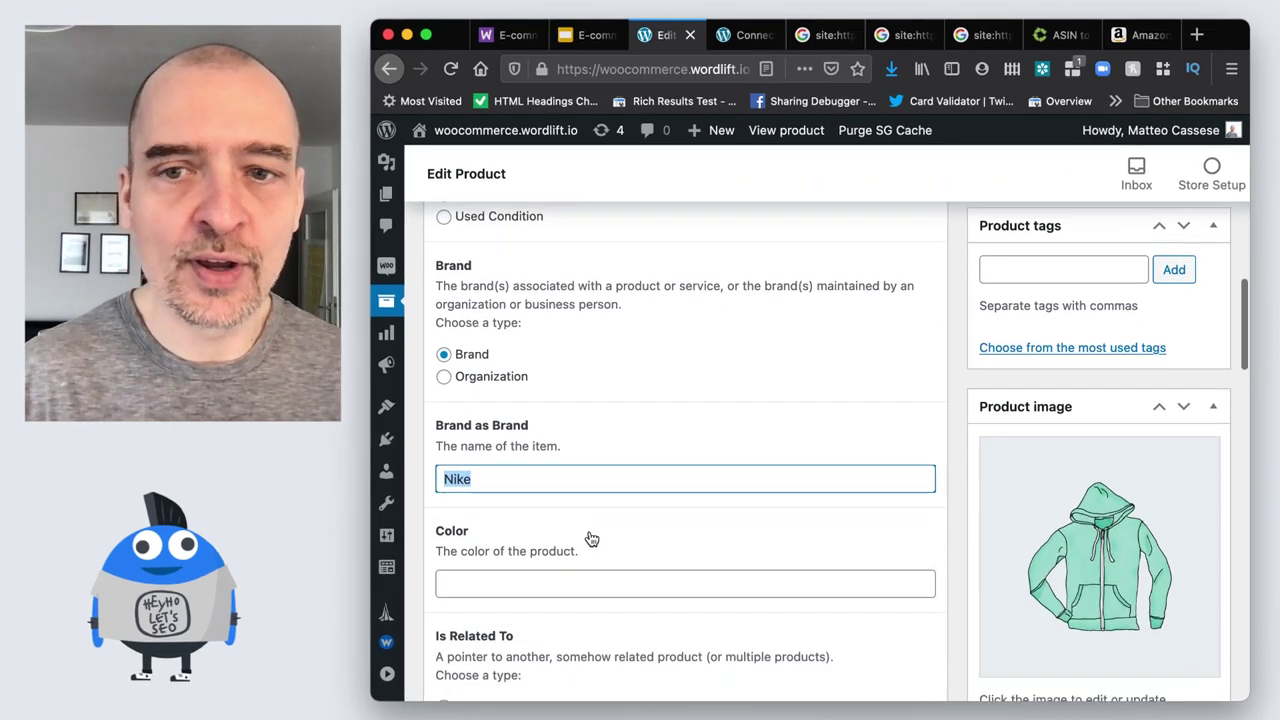
pyautogui.click(511, 539)
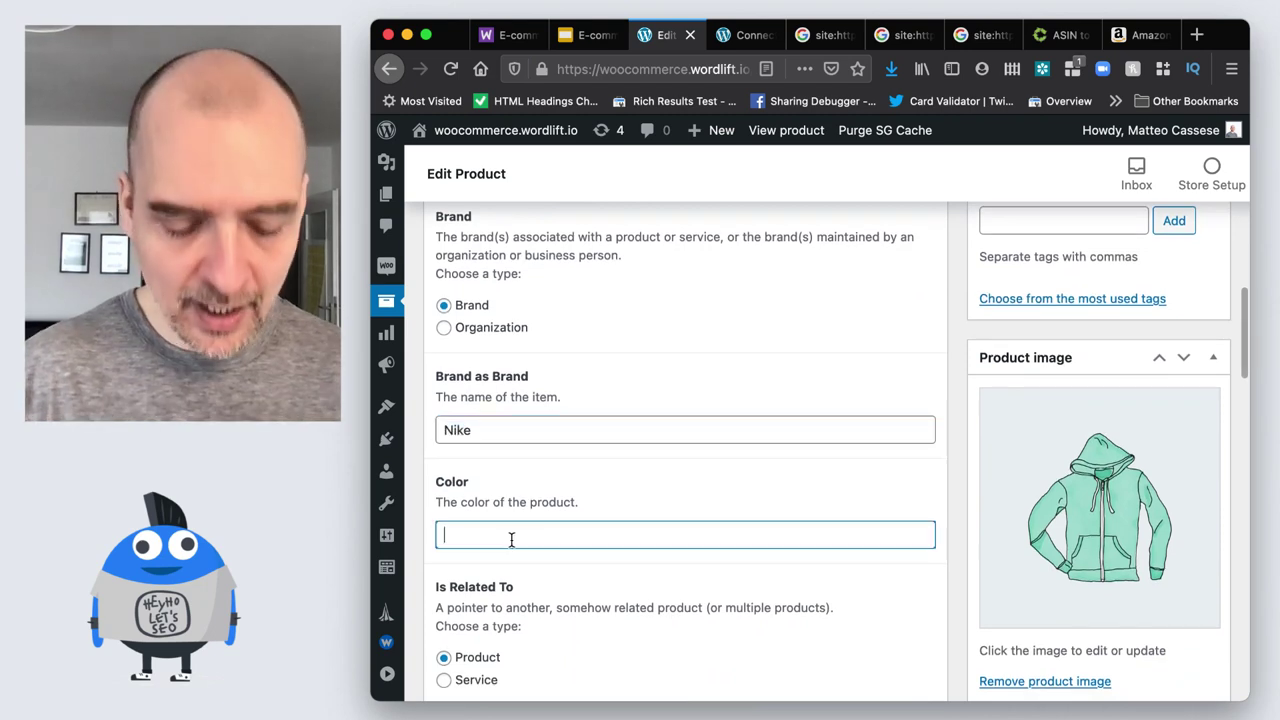
pyautogui.write('Black')
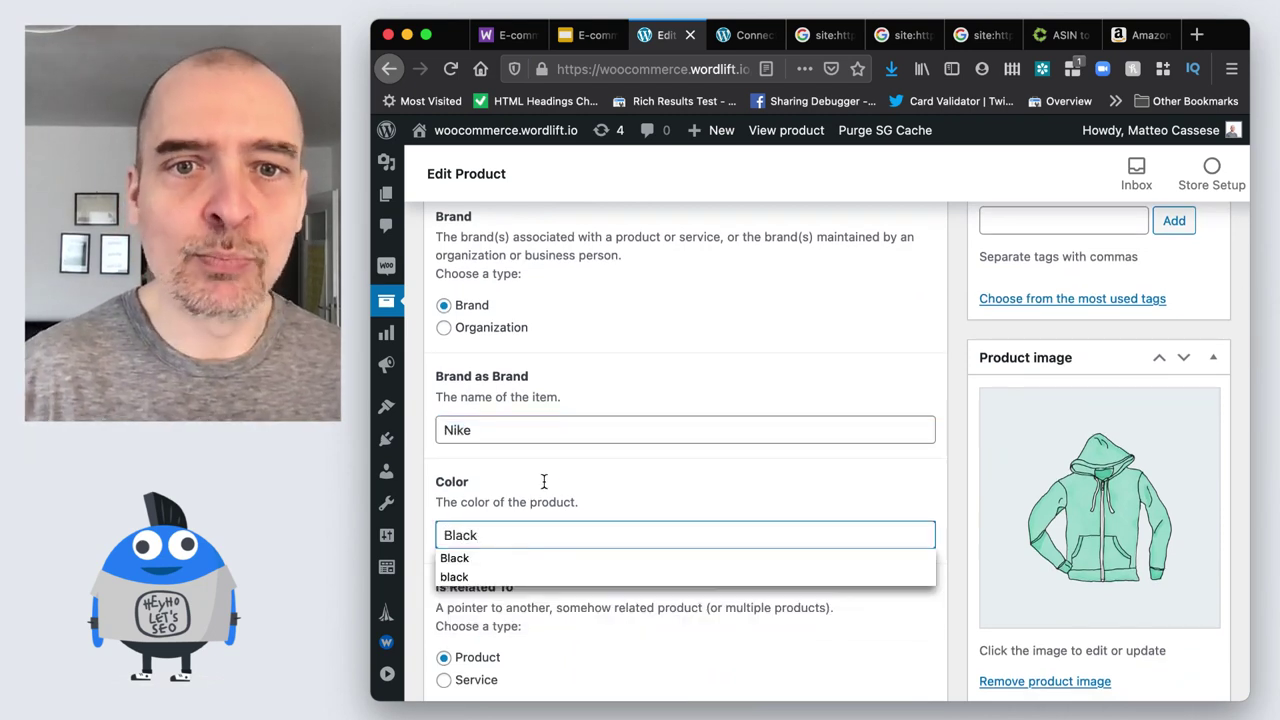
pyautogui.press('super+a')
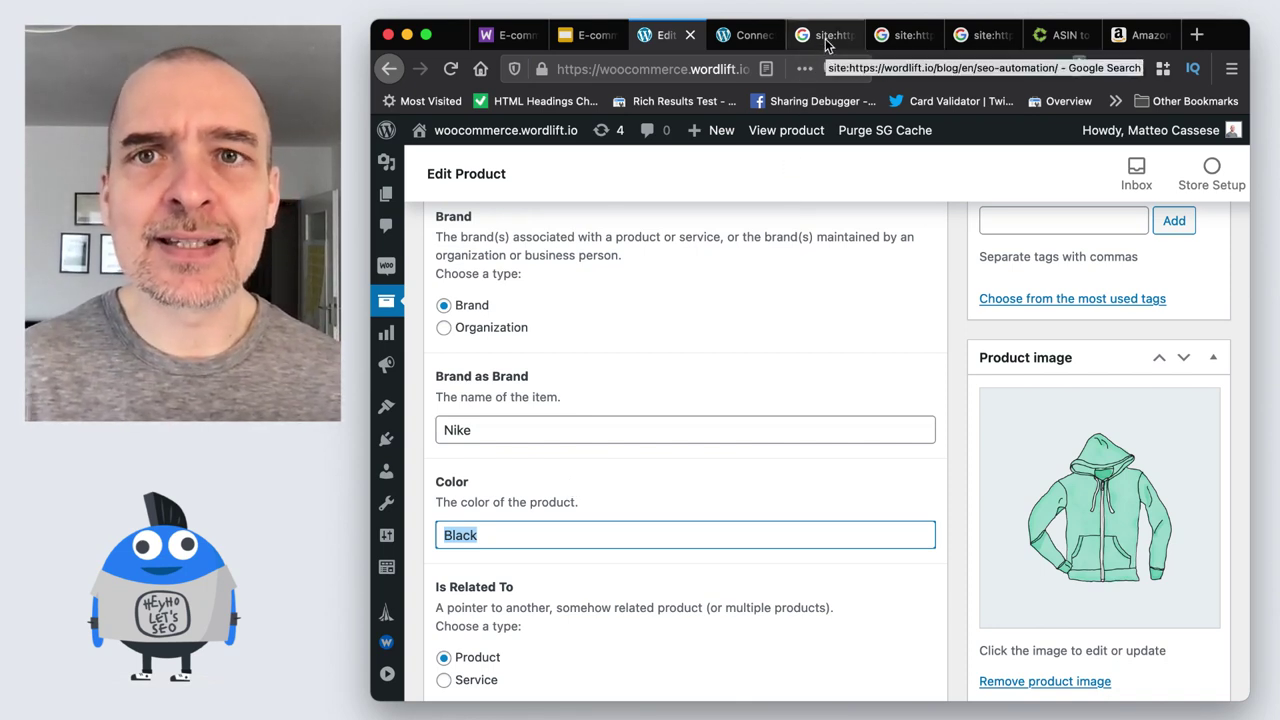
# - Review the Best Buy PS5 Google result and the WordLift page, then return to the slide deck
pyautogui.click(915, 35)
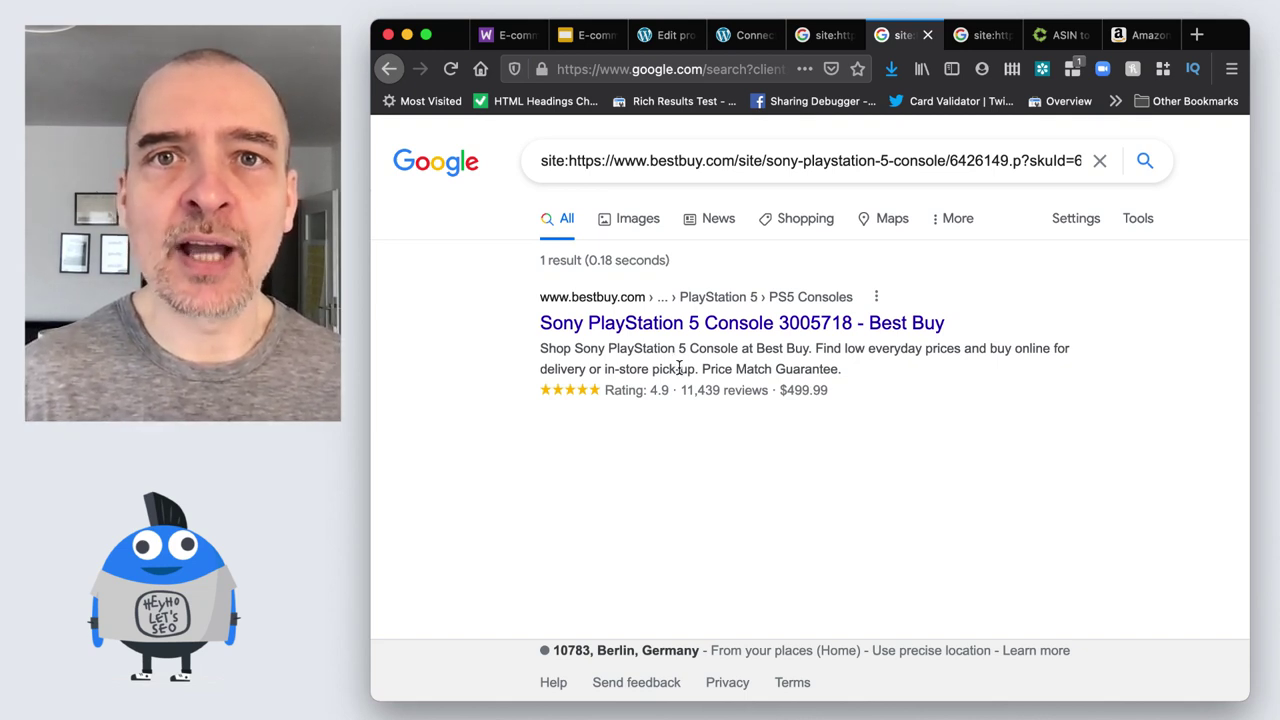
pyautogui.click(505, 37)
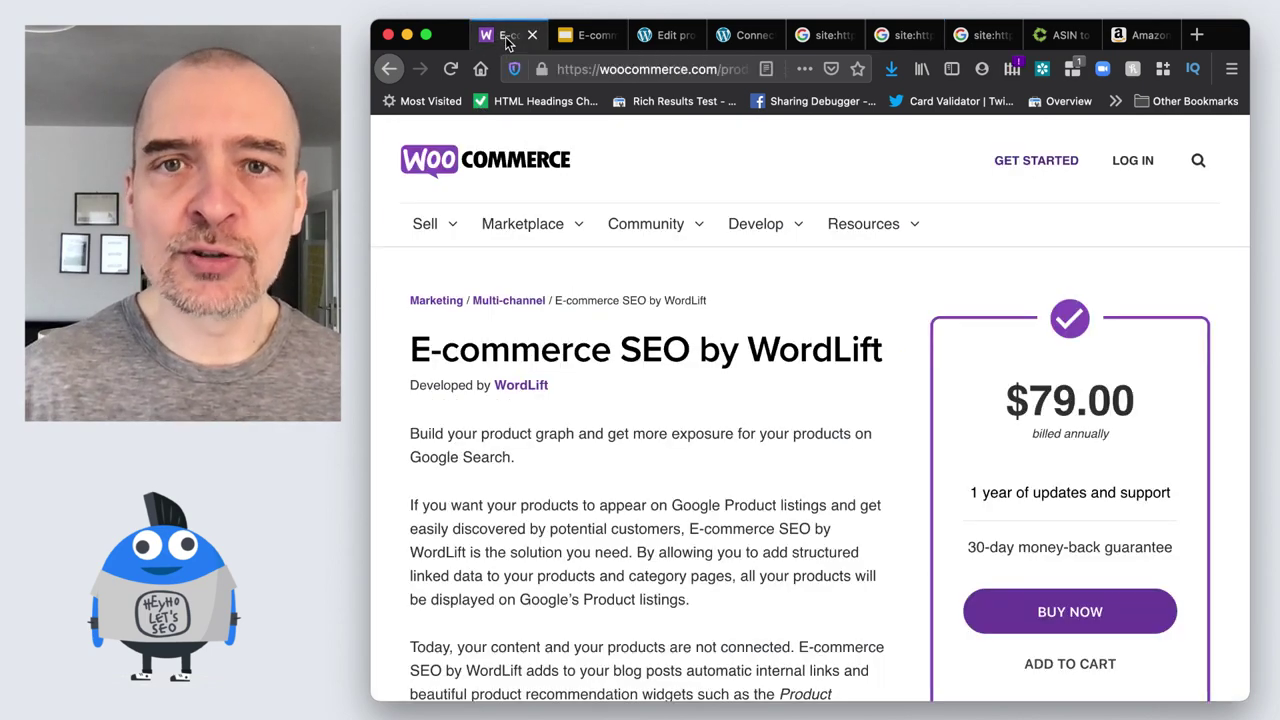
pyautogui.click(588, 35)
pyautogui.scroll(-2, 567, 488)
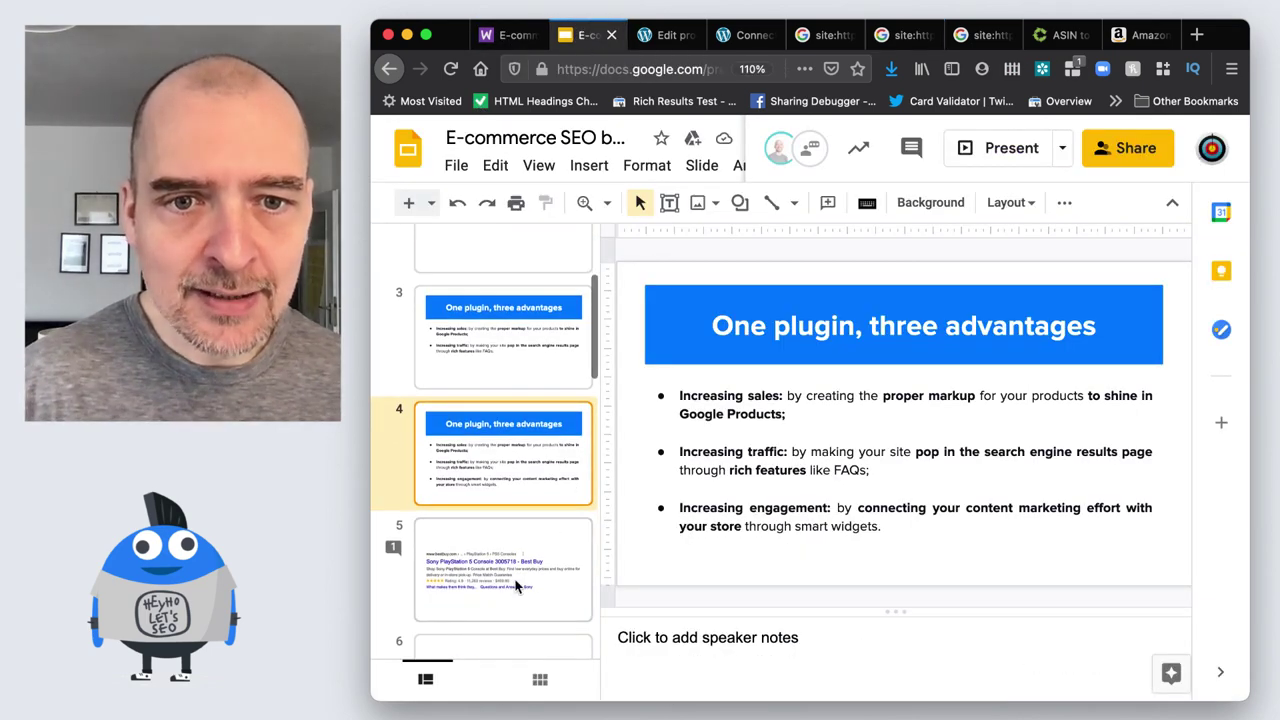
# - Resolve the comment thread on slide 5, then return to the hoodie's Edit Product page
pyautogui.scroll(-3, 514, 586)
pyautogui.click(472, 547)
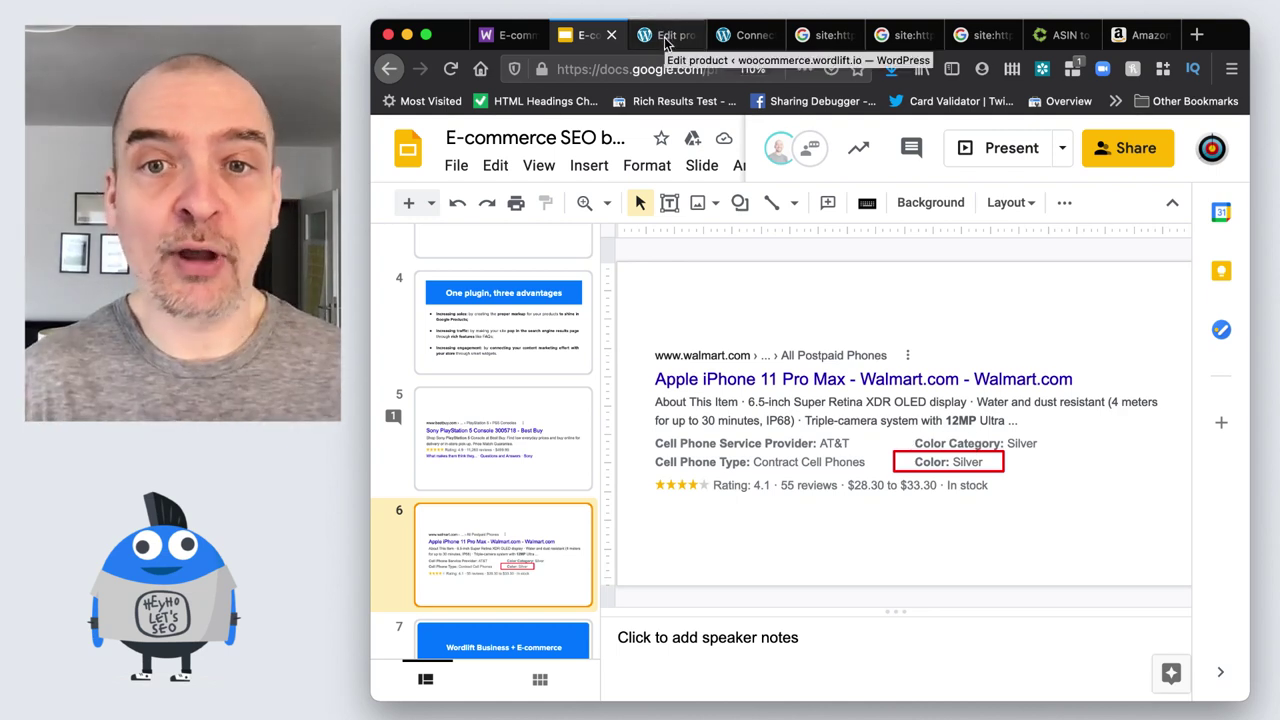
pyautogui.click(530, 457)
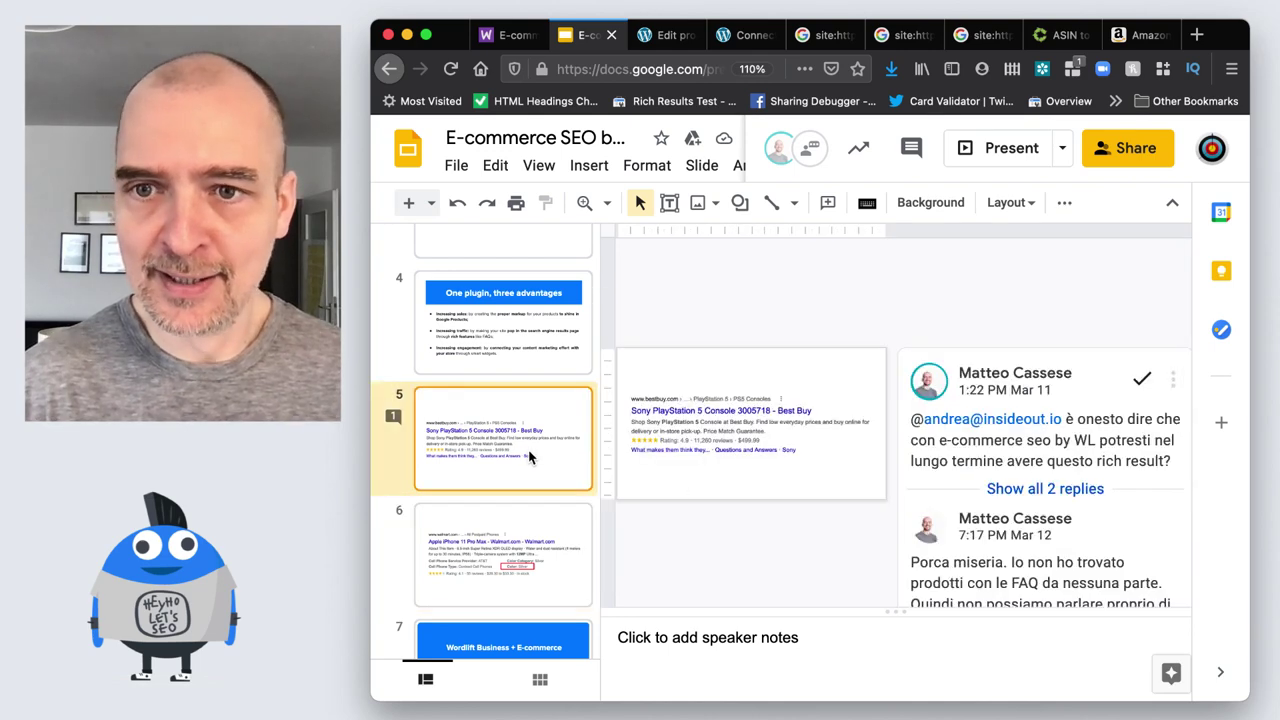
pyautogui.click(1143, 378)
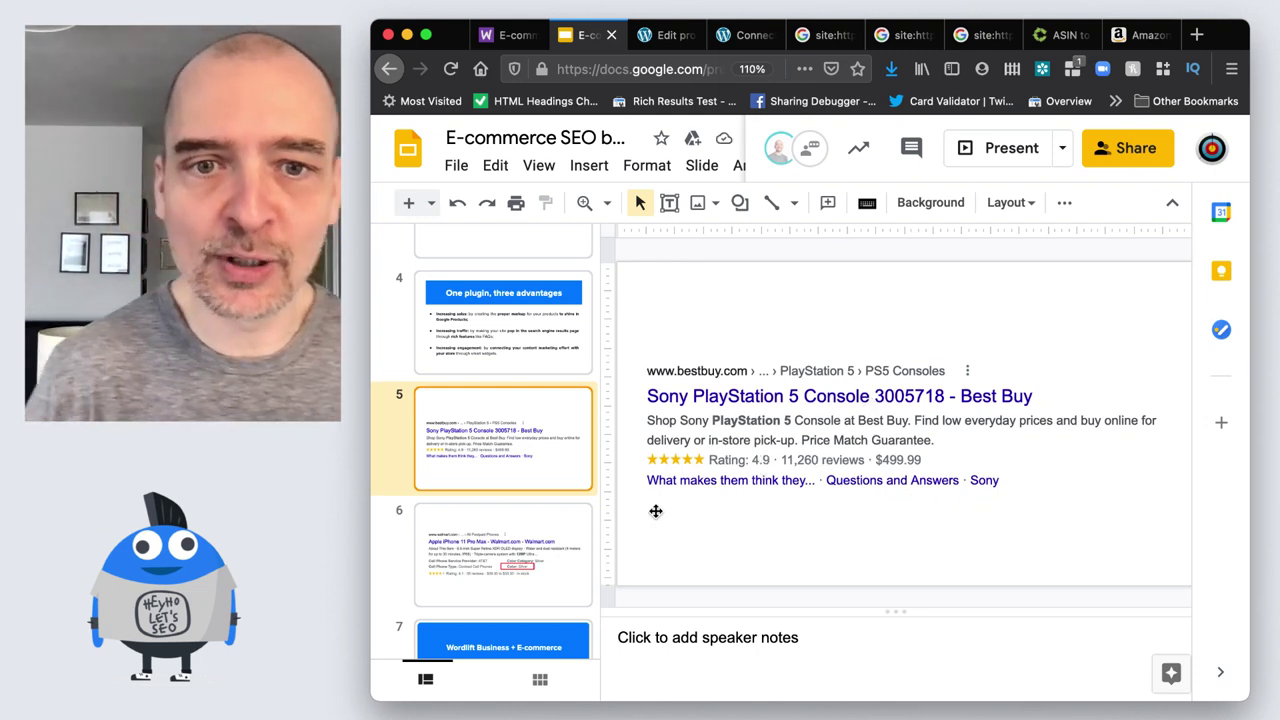
pyautogui.click(521, 539)
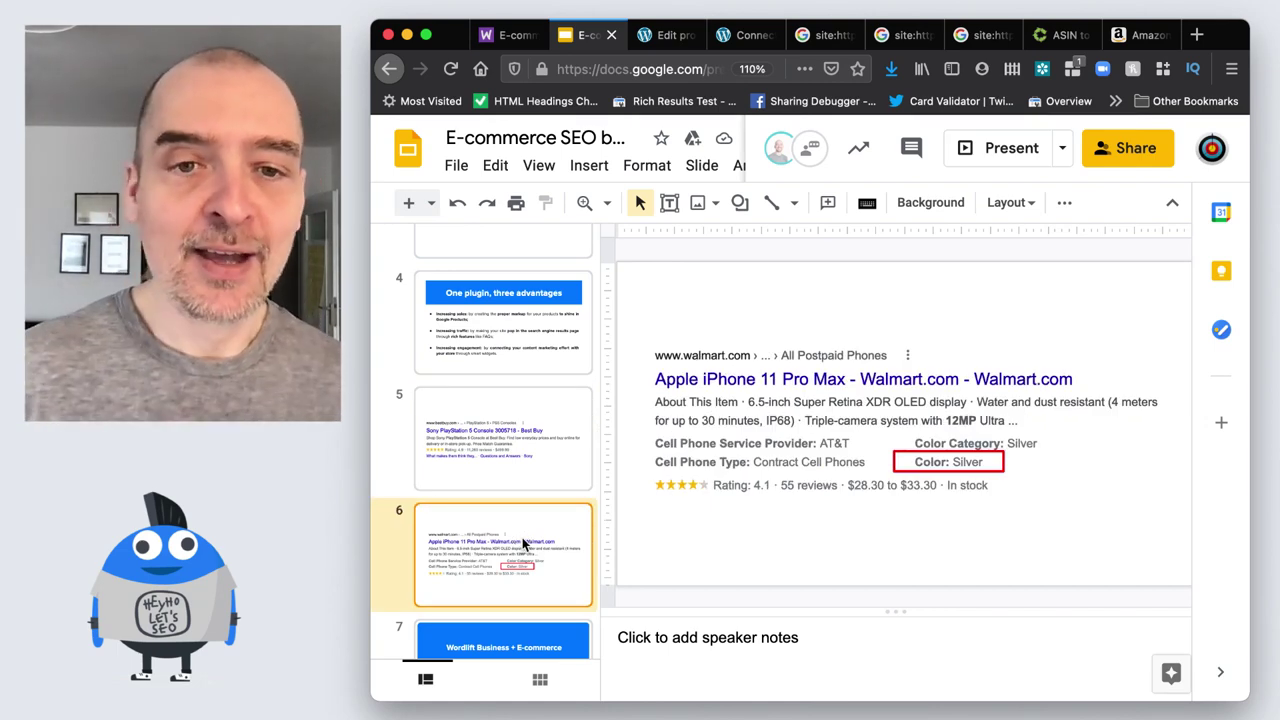
pyautogui.click(664, 38)
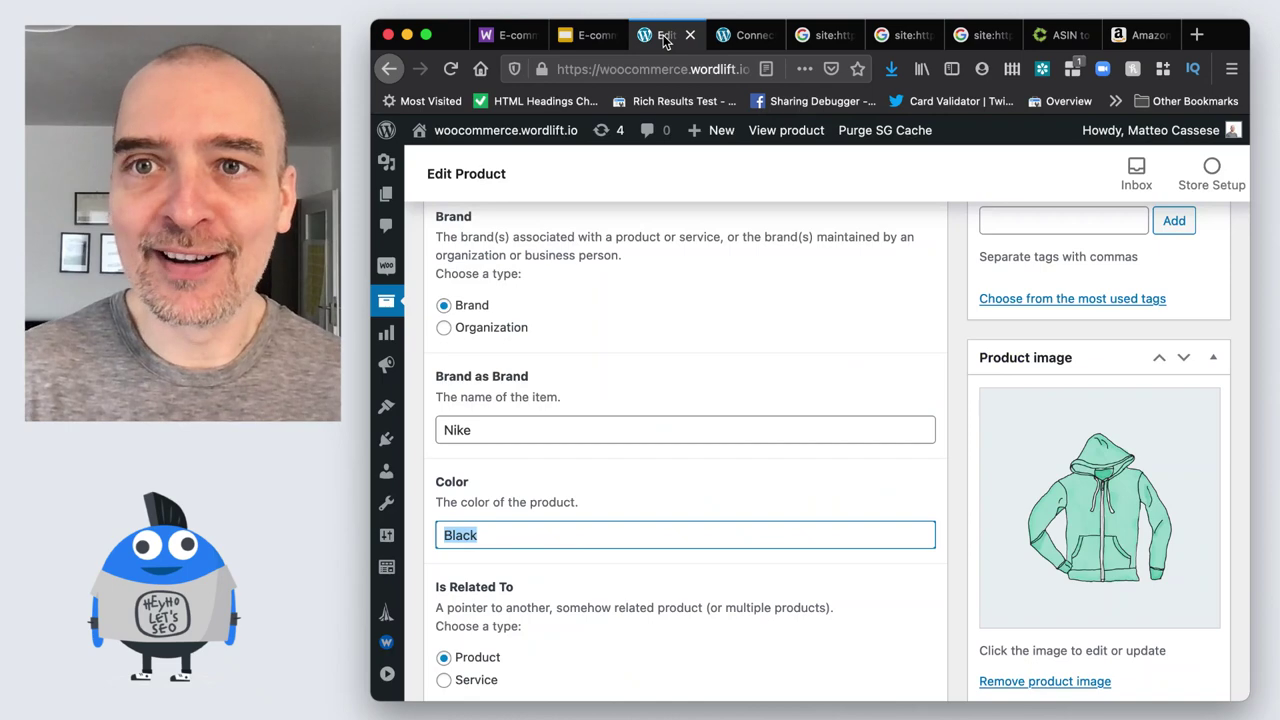
# - Scroll down to the Gtin 8, 13, 14 and Mpn fields and paste GA01316-US into Mpn
pyautogui.scroll(-1, 533, 487)
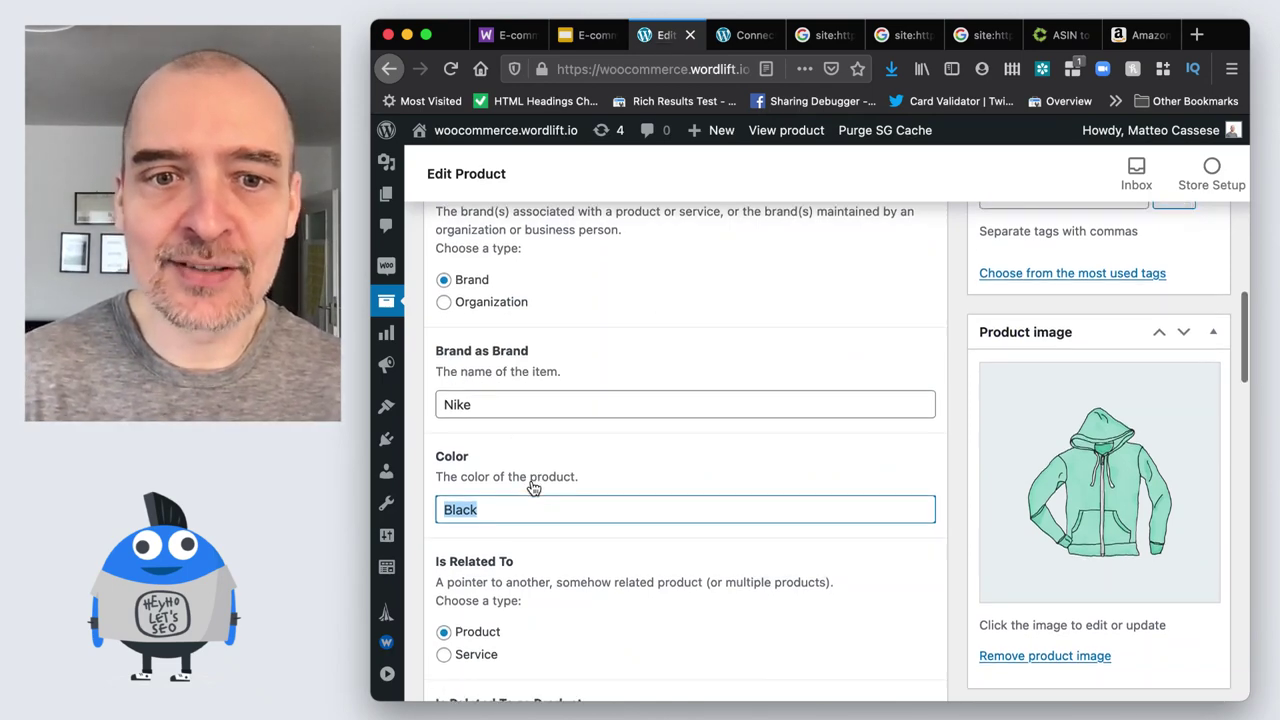
pyautogui.scroll(-5, 531, 483)
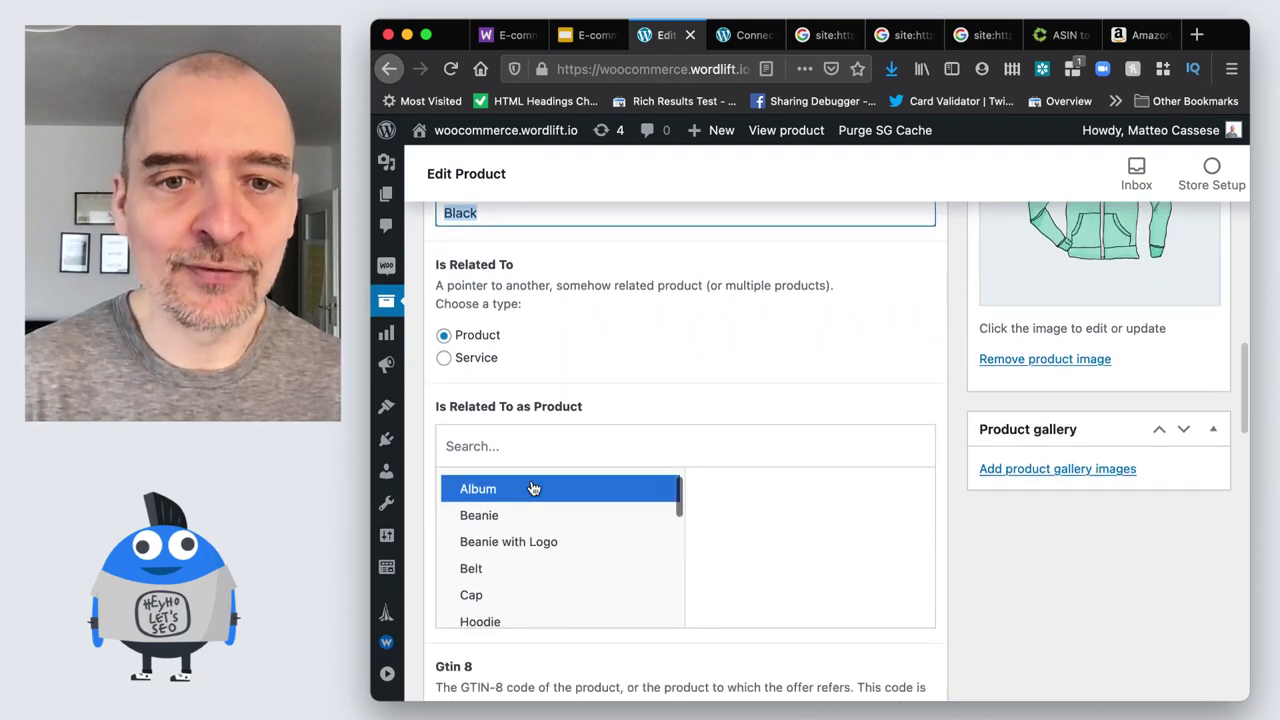
pyautogui.scroll(-2, 563, 665)
pyautogui.scroll(-4, 563, 665)
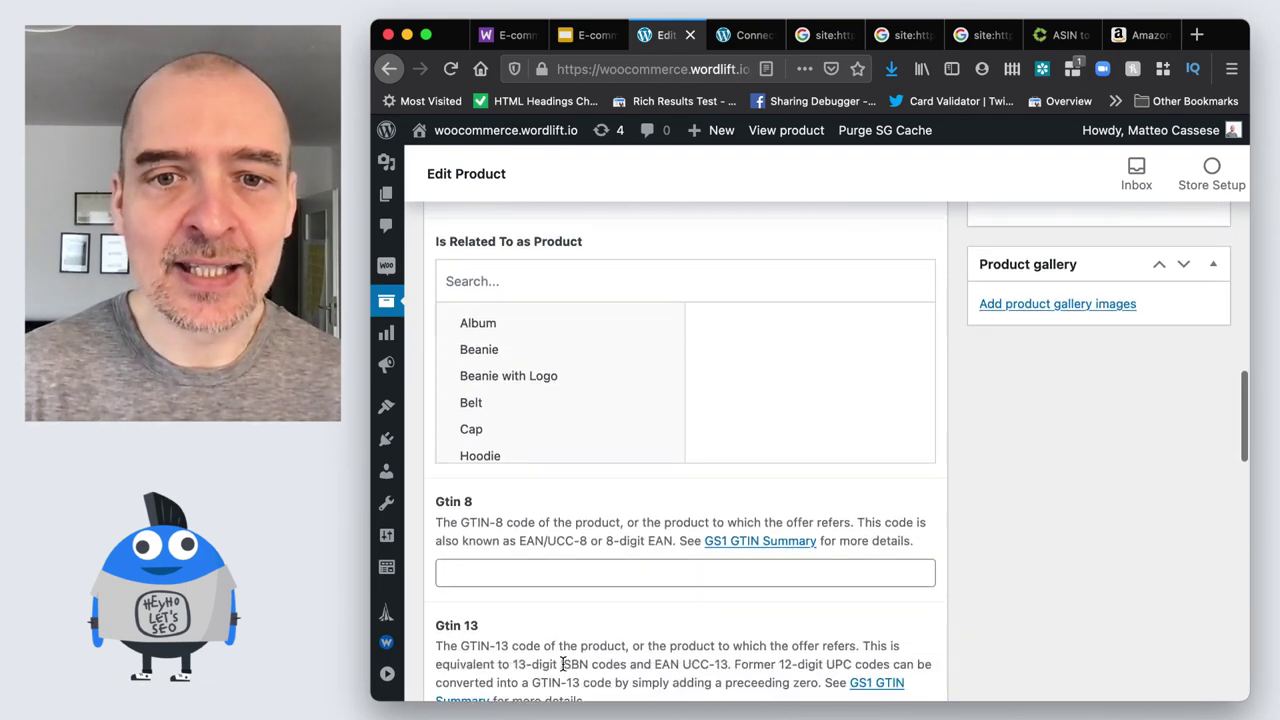
pyautogui.scroll(-3, 563, 665)
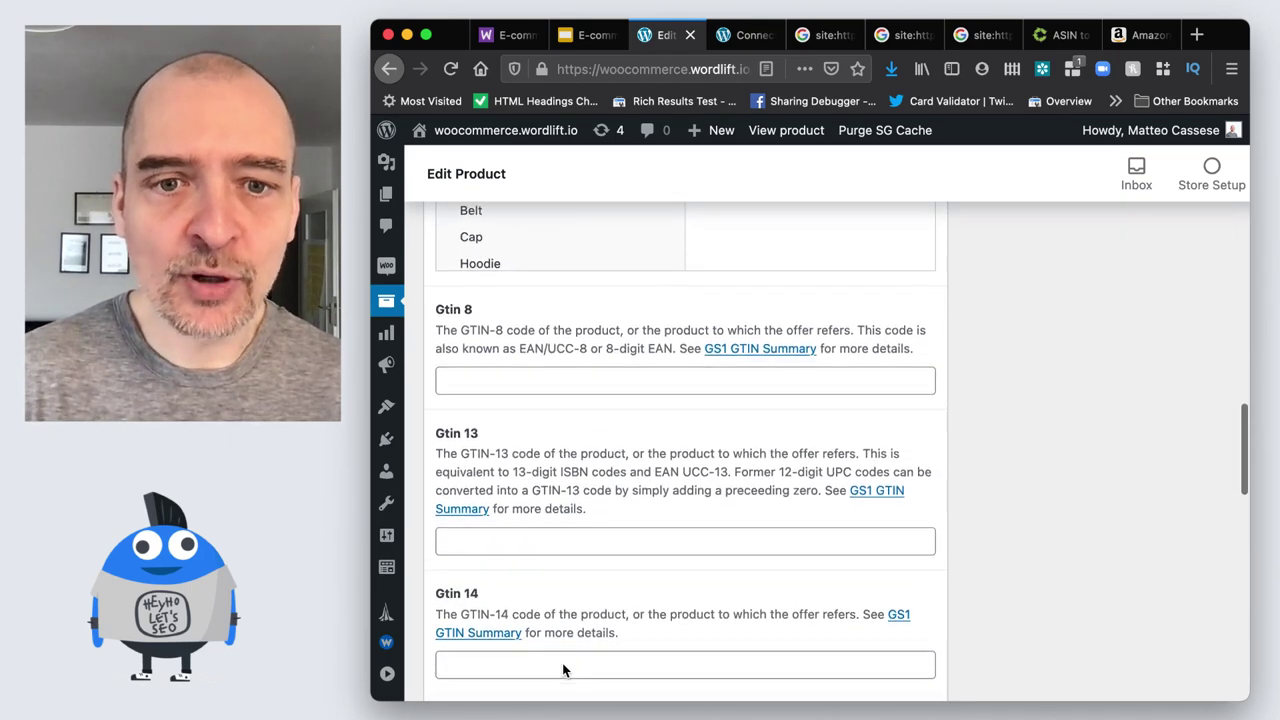
pyautogui.scroll(1, 563, 668)
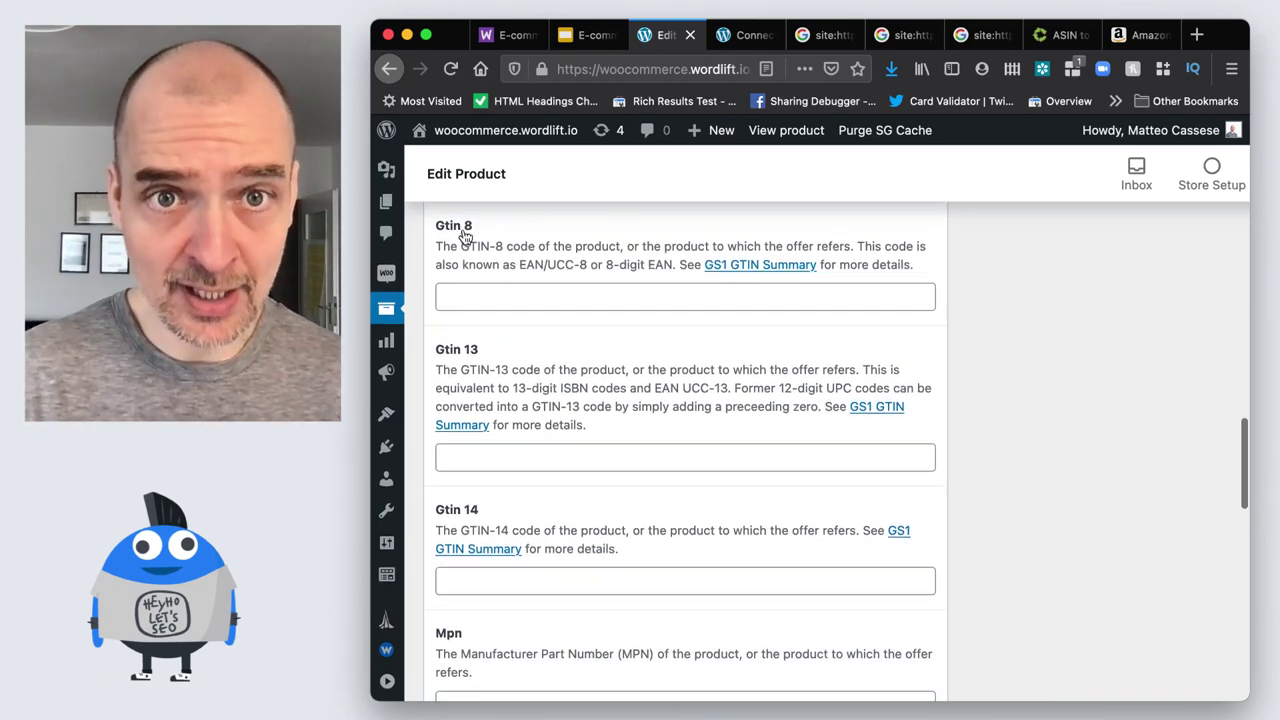
pyautogui.scroll(-1, 520, 601)
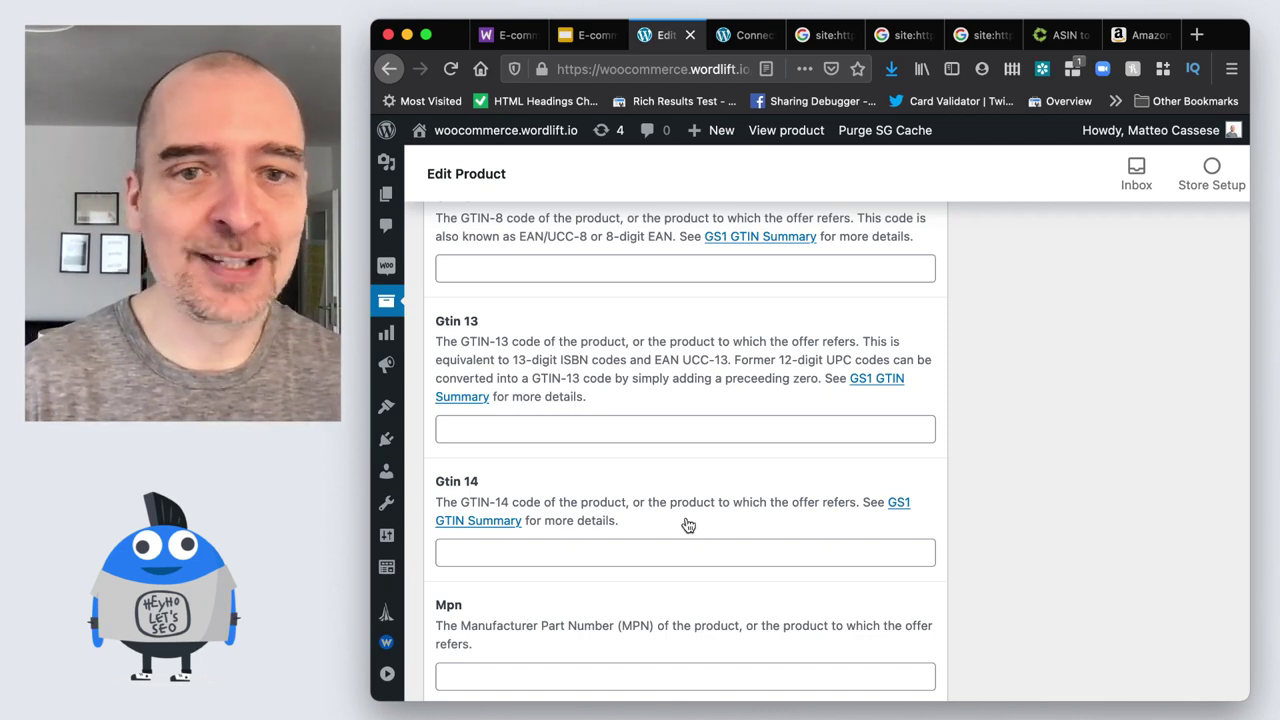
pyautogui.click(448, 460)
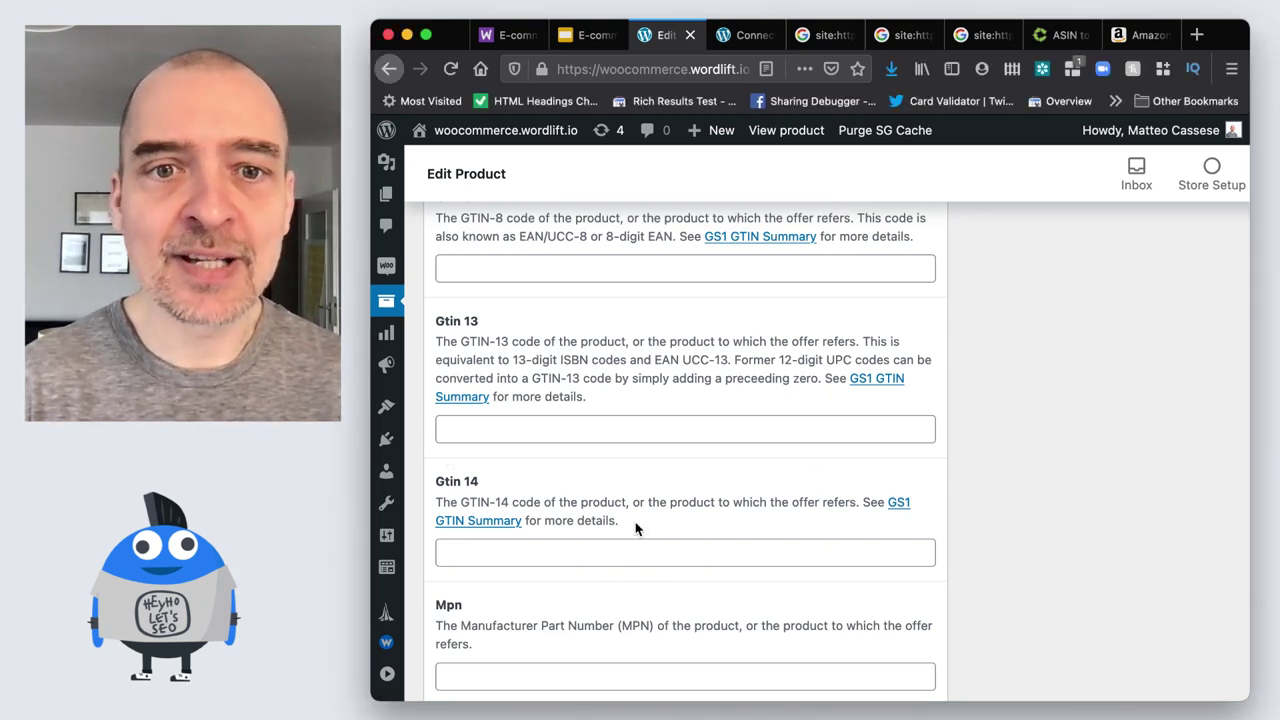
pyautogui.click(481, 667)
pyautogui.write('GA01316-US')
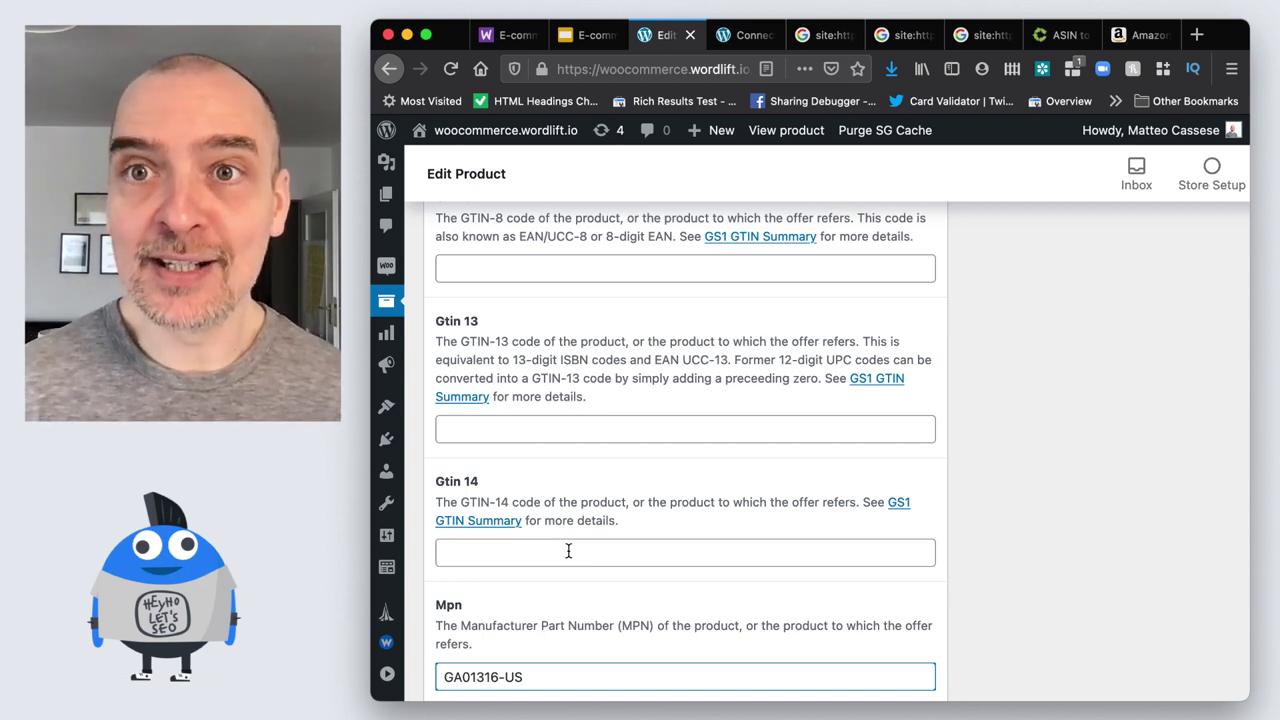
# - Update the Hoodie with Zipper product and open its storefront page in a new tab
pyautogui.scroll(-1, 547, 606)
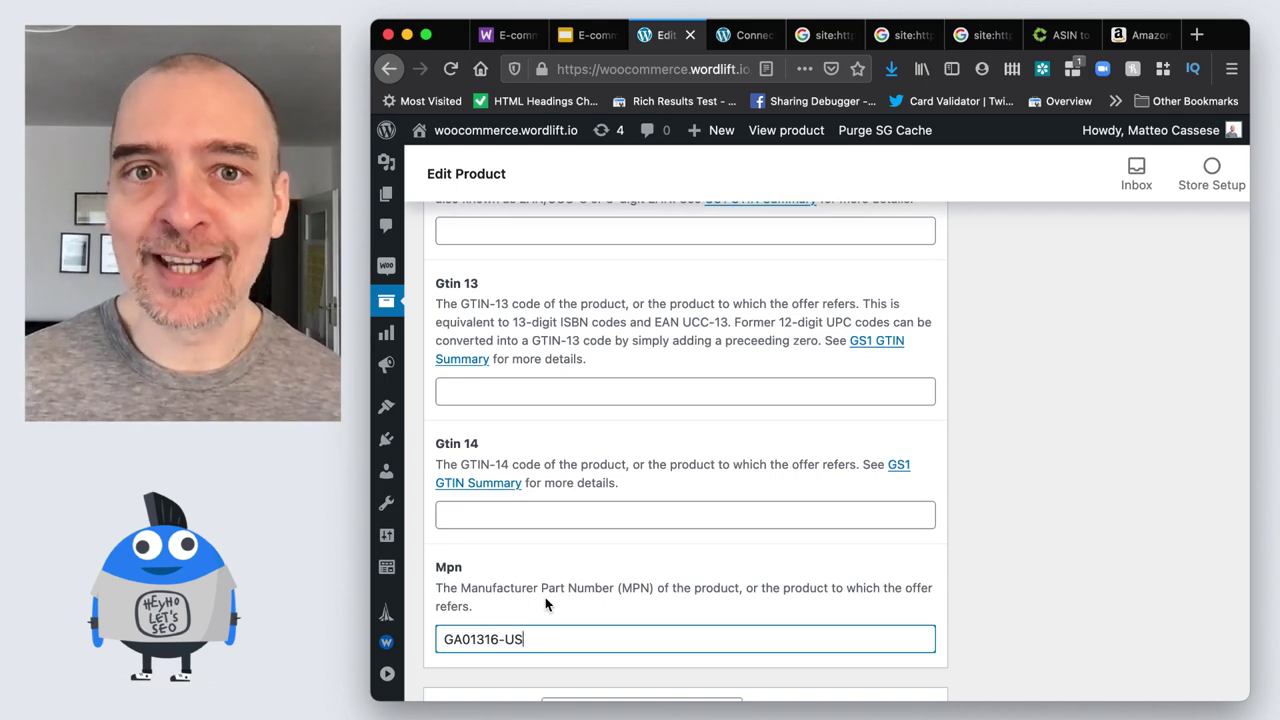
pyautogui.scroll(-1, 545, 597)
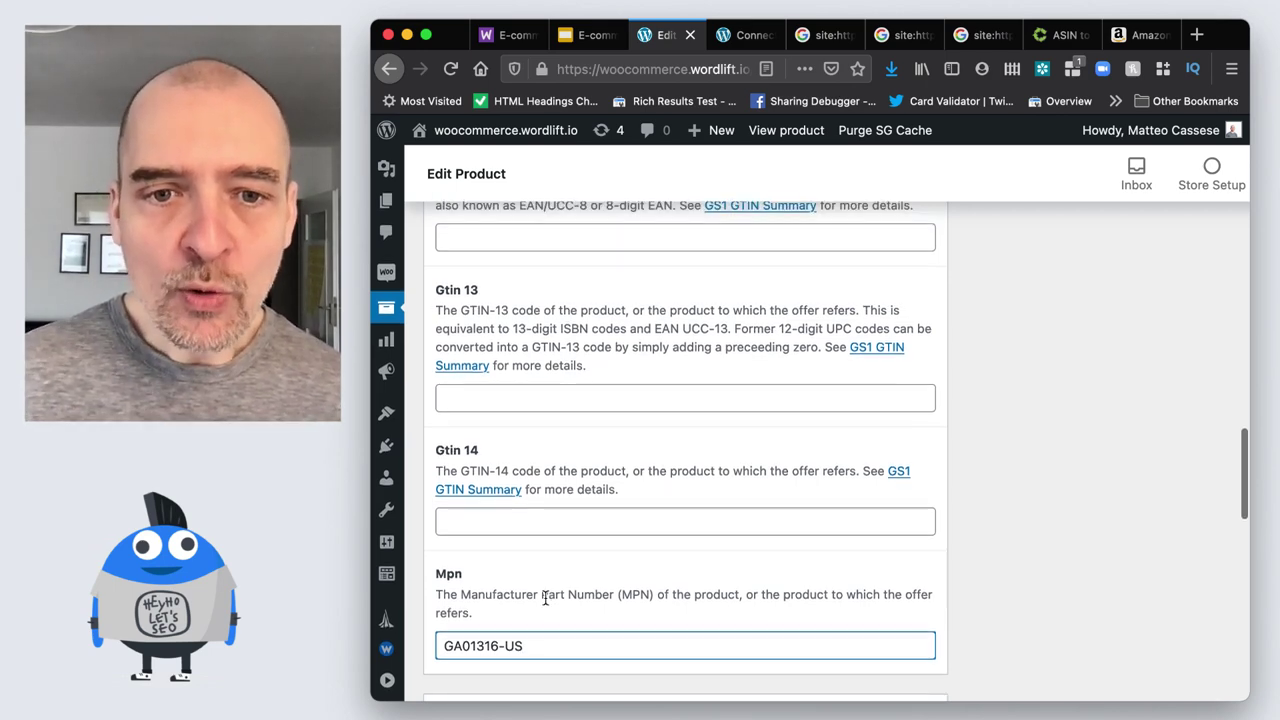
pyautogui.scroll(15, 545, 603)
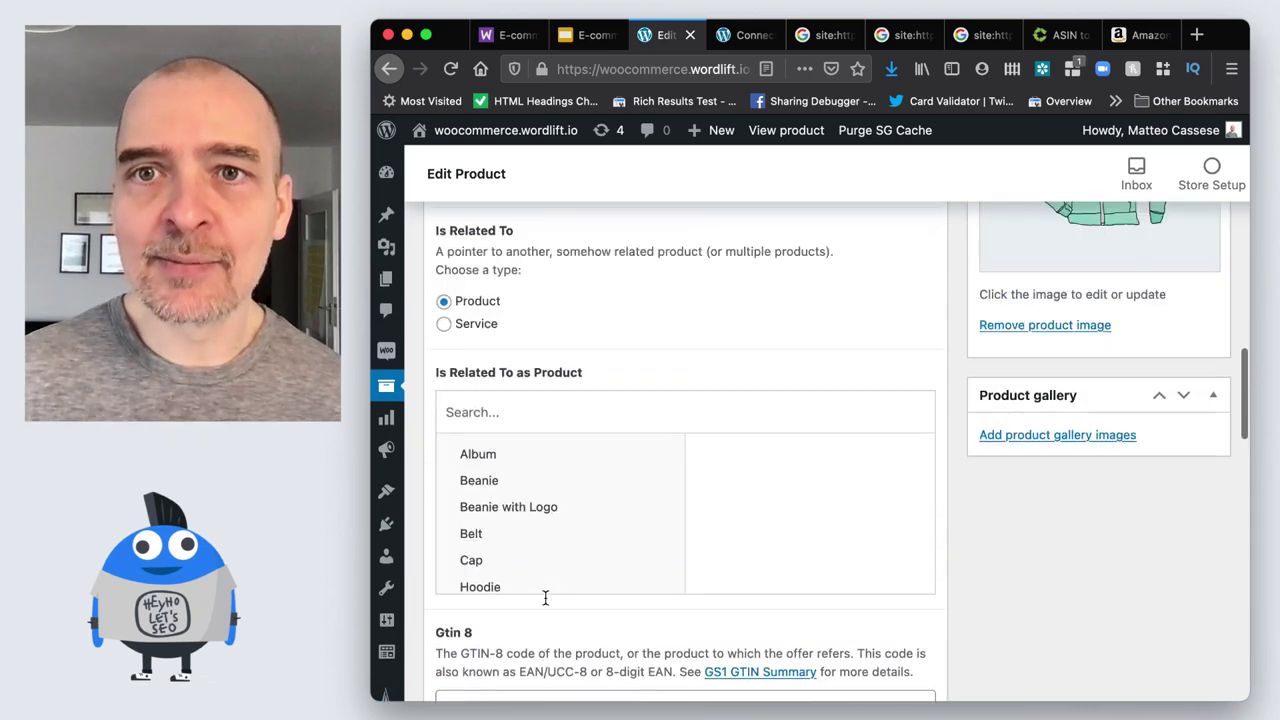
pyautogui.scroll(8, 545, 597)
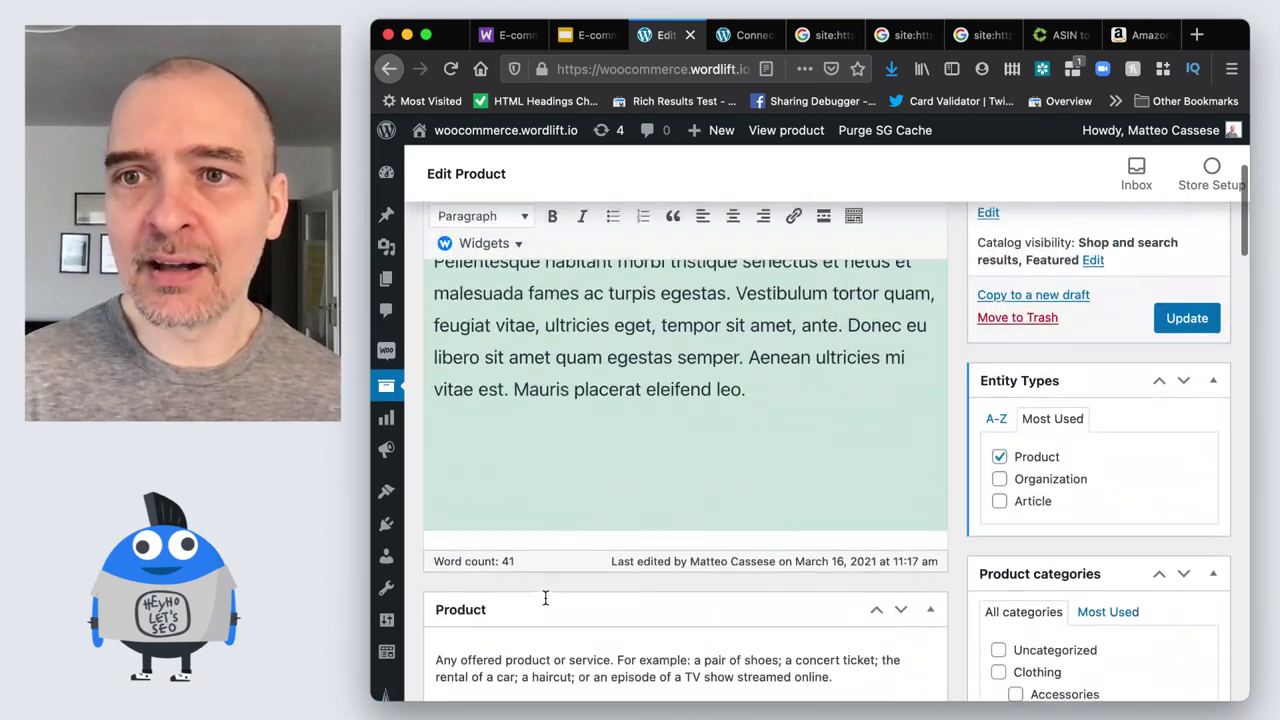
pyautogui.click(1190, 321)
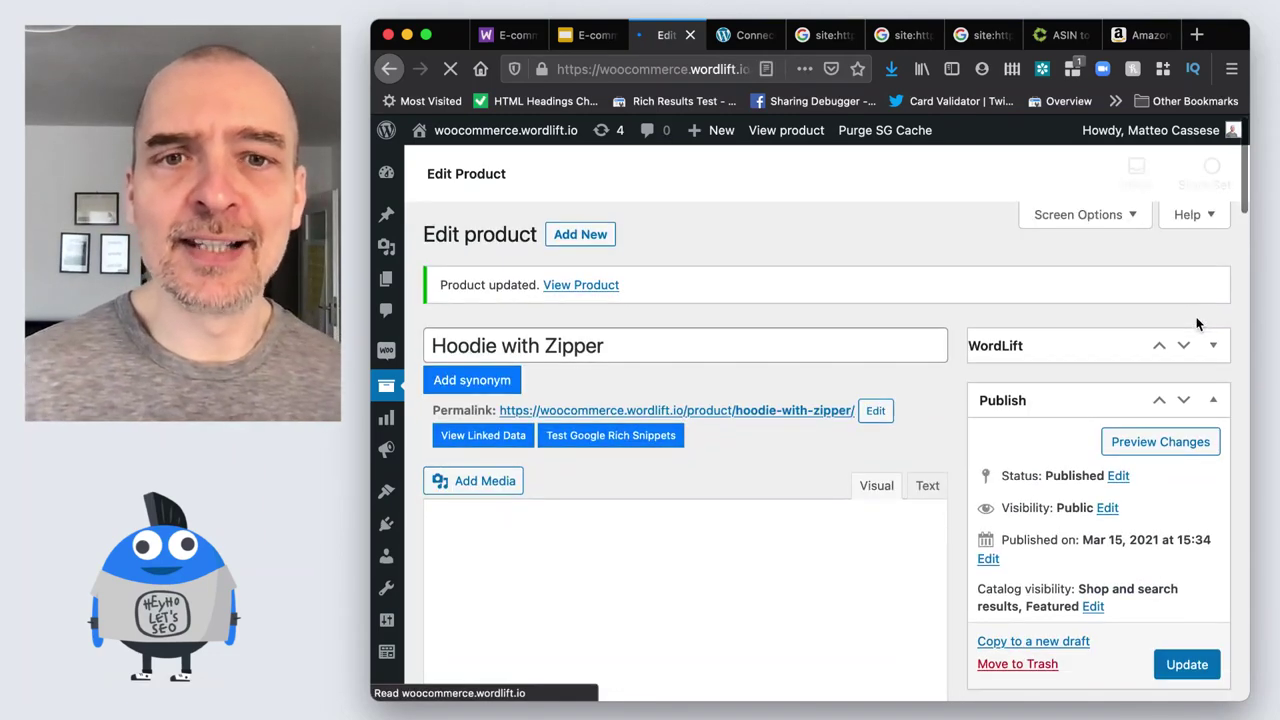
pyautogui.rightClick(738, 410)
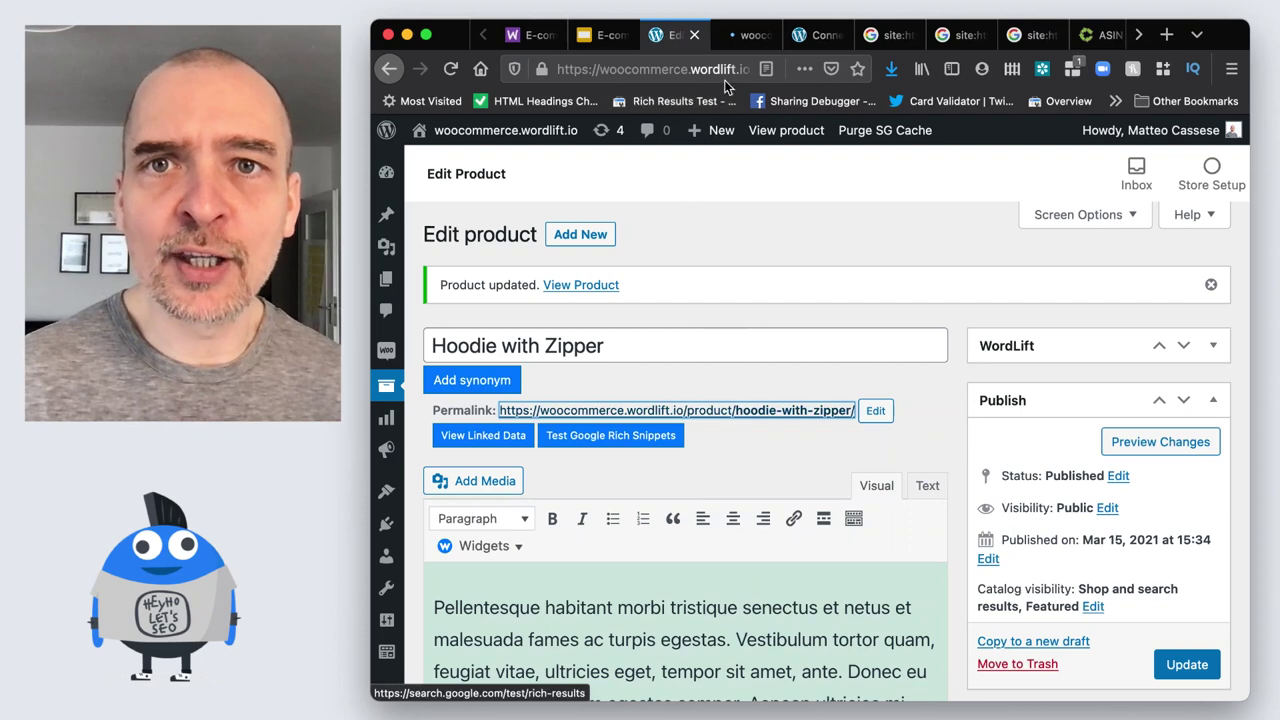
pyautogui.click(744, 37)
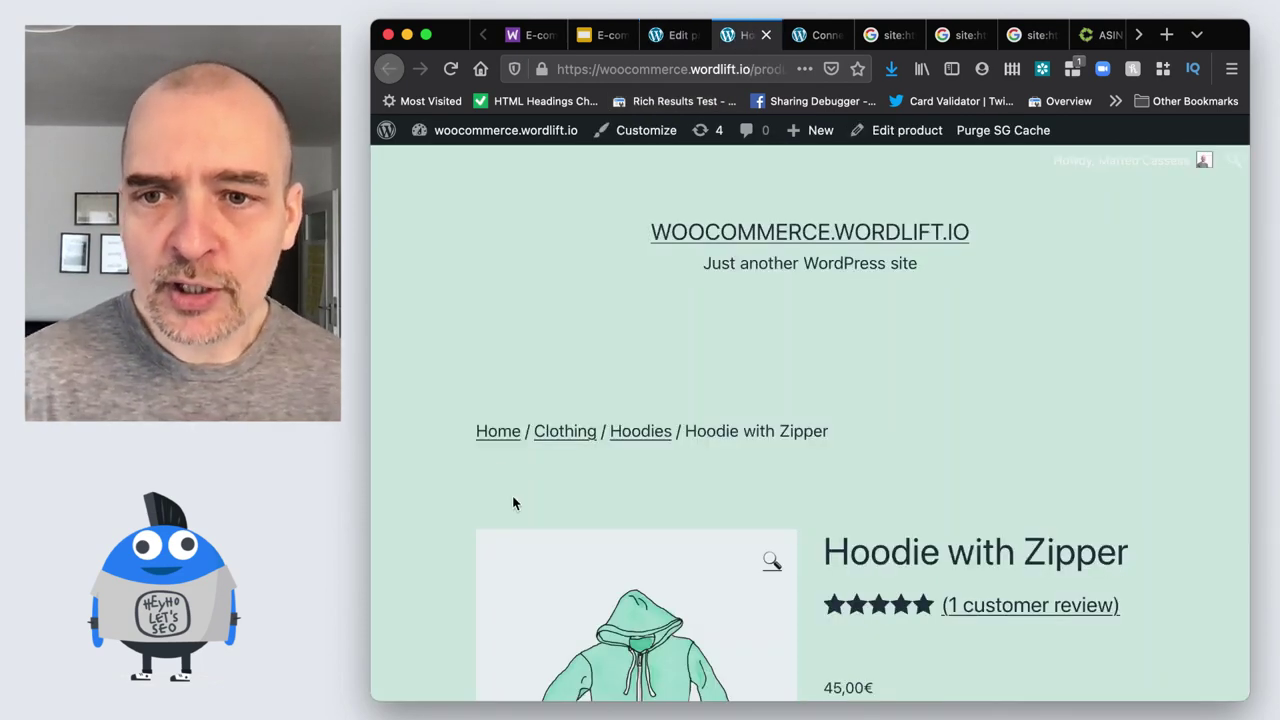
# - On the live Hoodie with Zipper page, open Reviews (1) to show the five-star 'Fits great' review
pyautogui.scroll(-5, 512, 502)
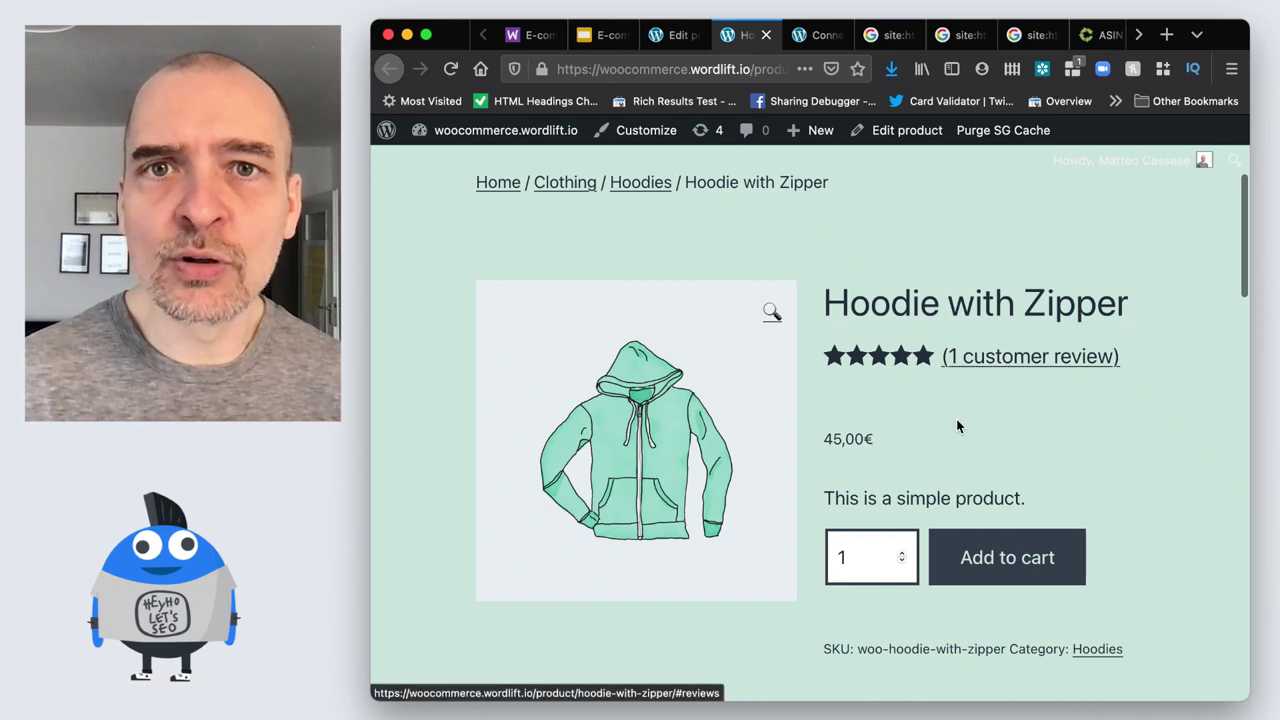
pyautogui.scroll(-10, 915, 466)
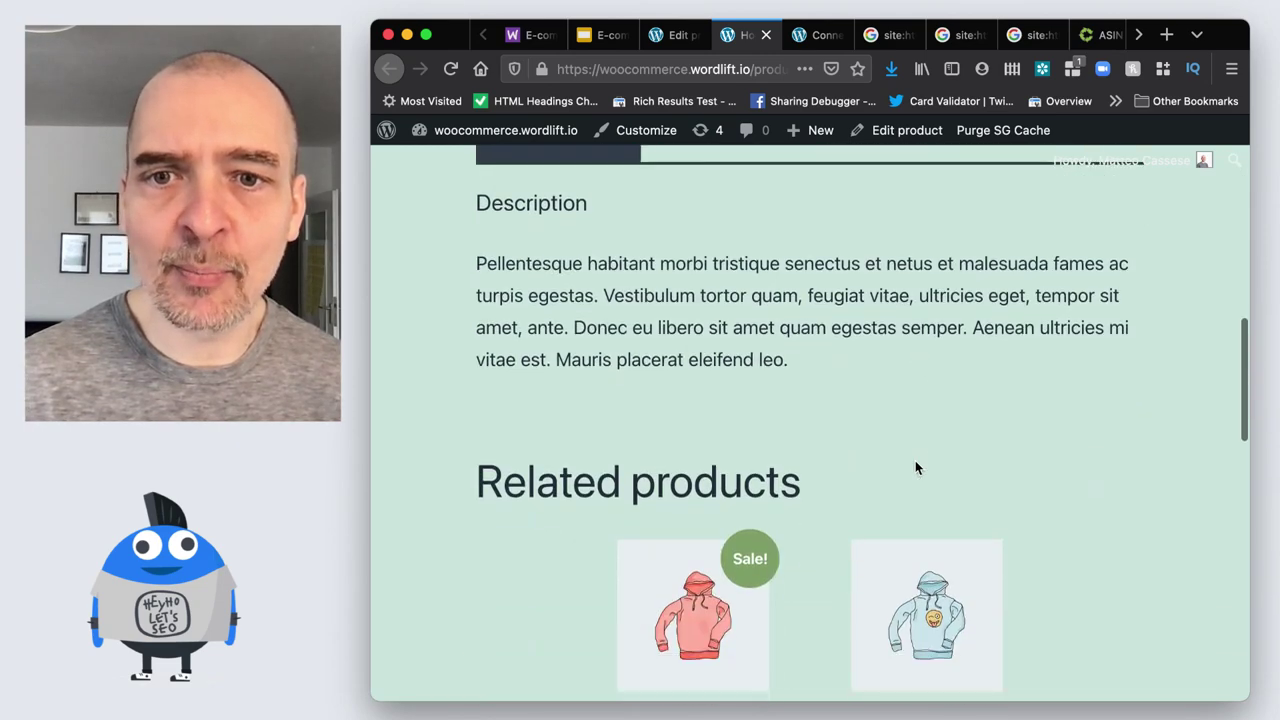
pyautogui.scroll(-5, 915, 466)
pyautogui.scroll(9, 900, 466)
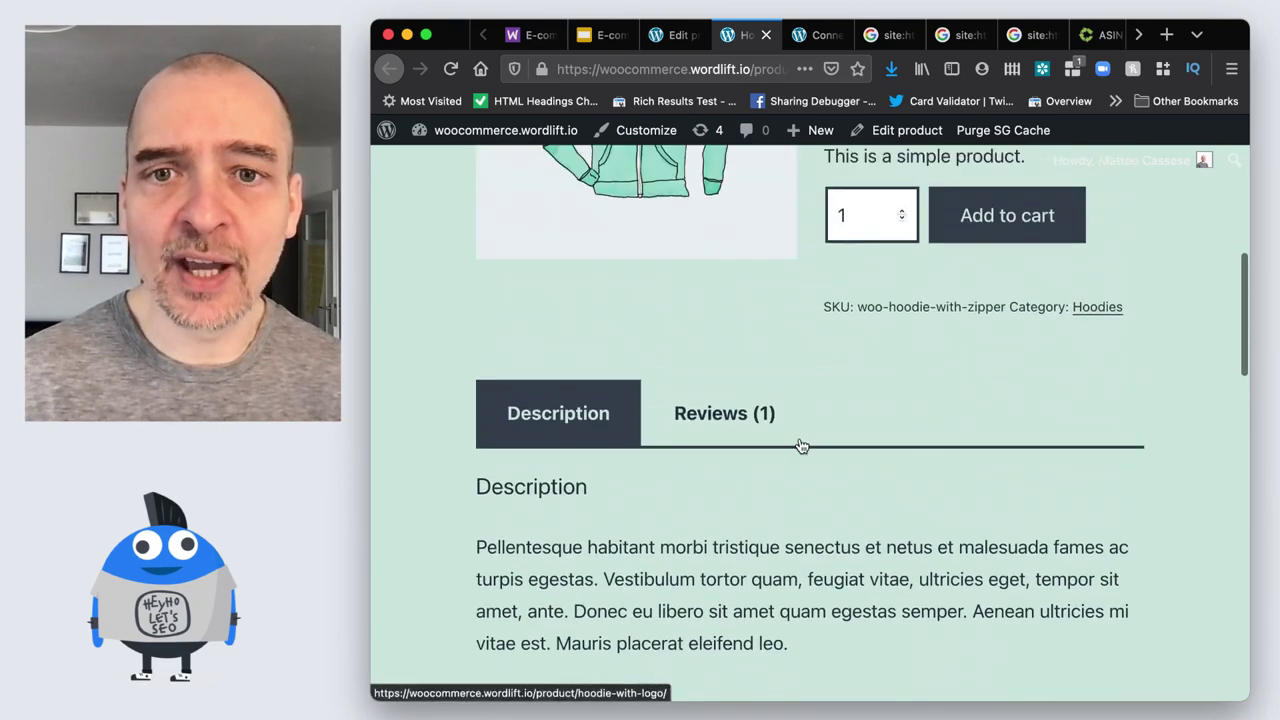
pyautogui.click(744, 424)
pyautogui.scroll(-4, 862, 559)
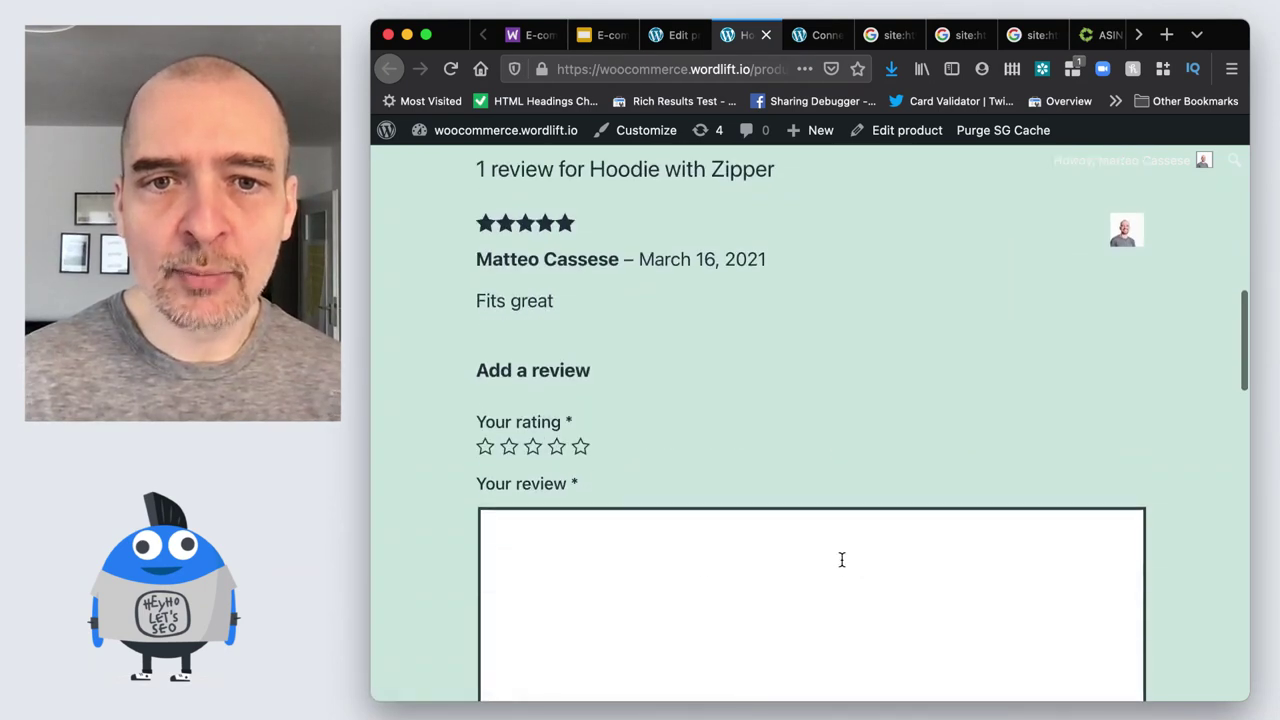